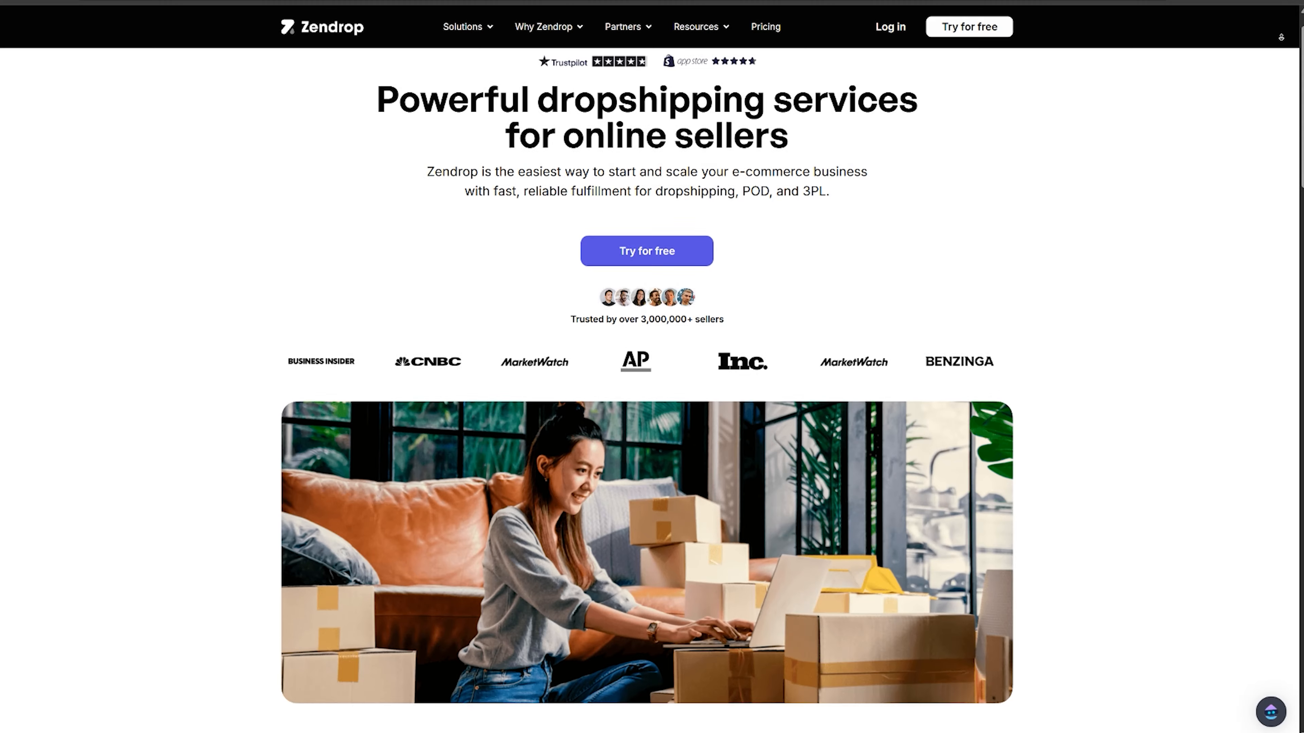
Examine Zendrop's dropshipping services page and its print-on-demand page for the features and product selection offered
scroll(651, 360, "down", 3)
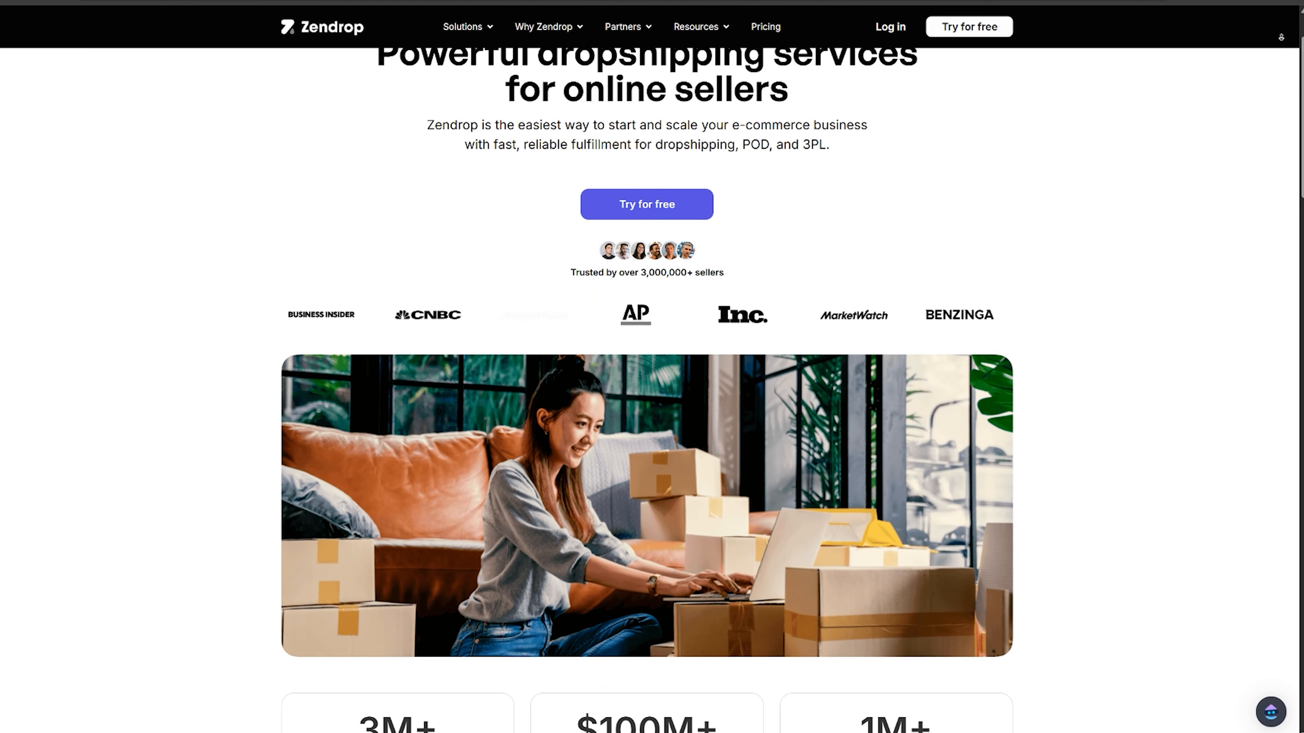
scroll(652, 360, "down", 3)
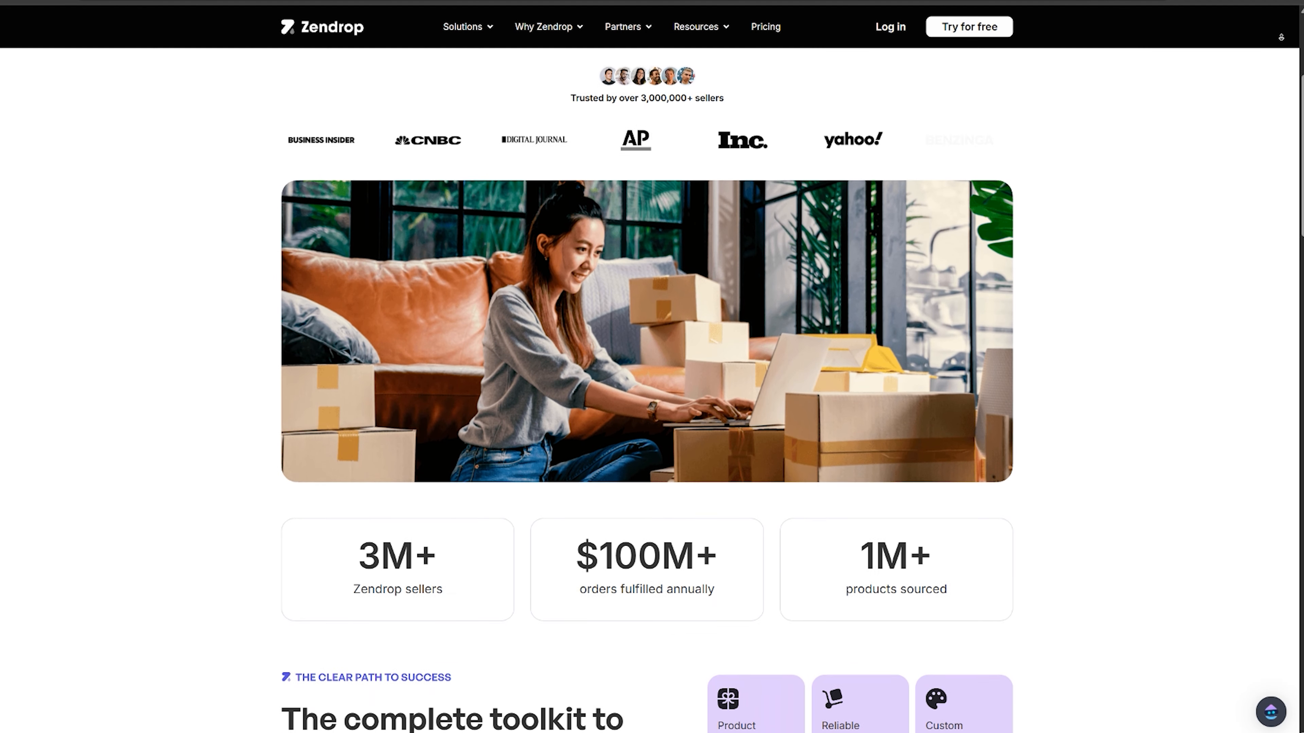
scroll(652, 359, "down", 3)
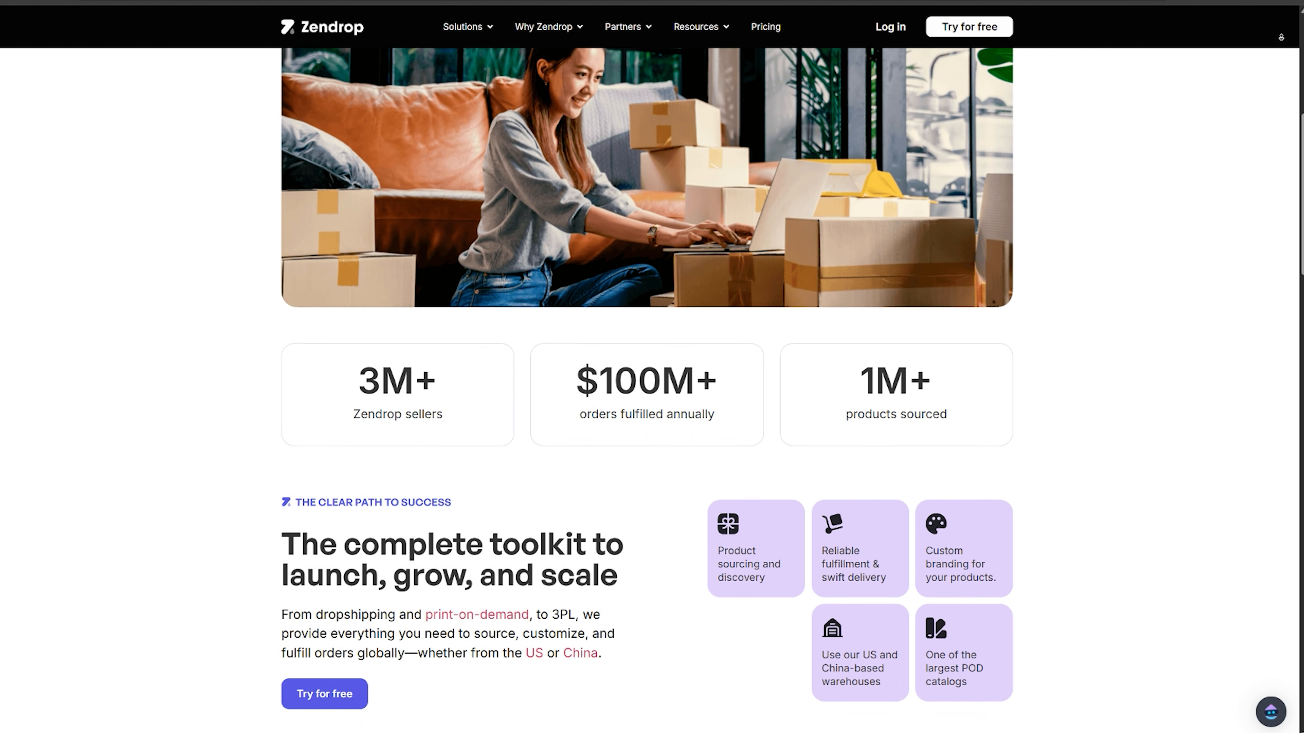
scroll(652, 360, "down", 2)
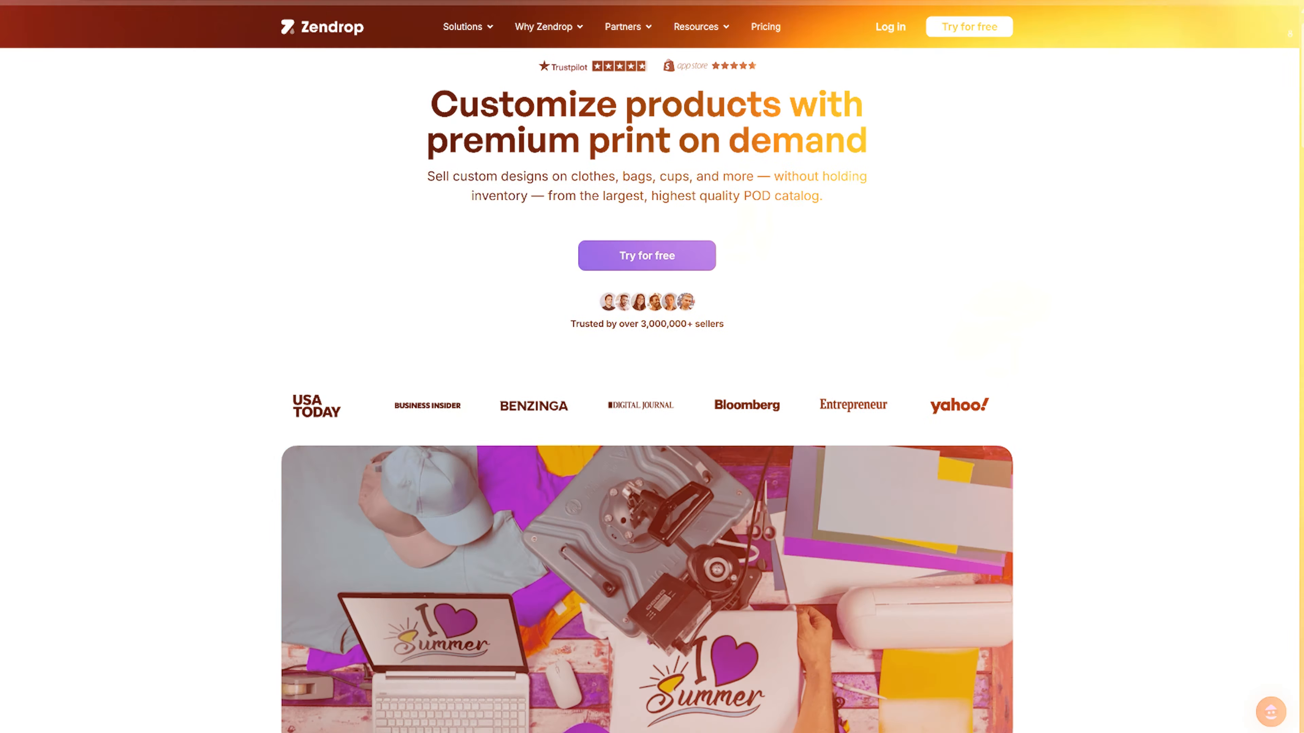
scroll(652, 359, "down", 3)
scroll(652, 359, "down", 4)
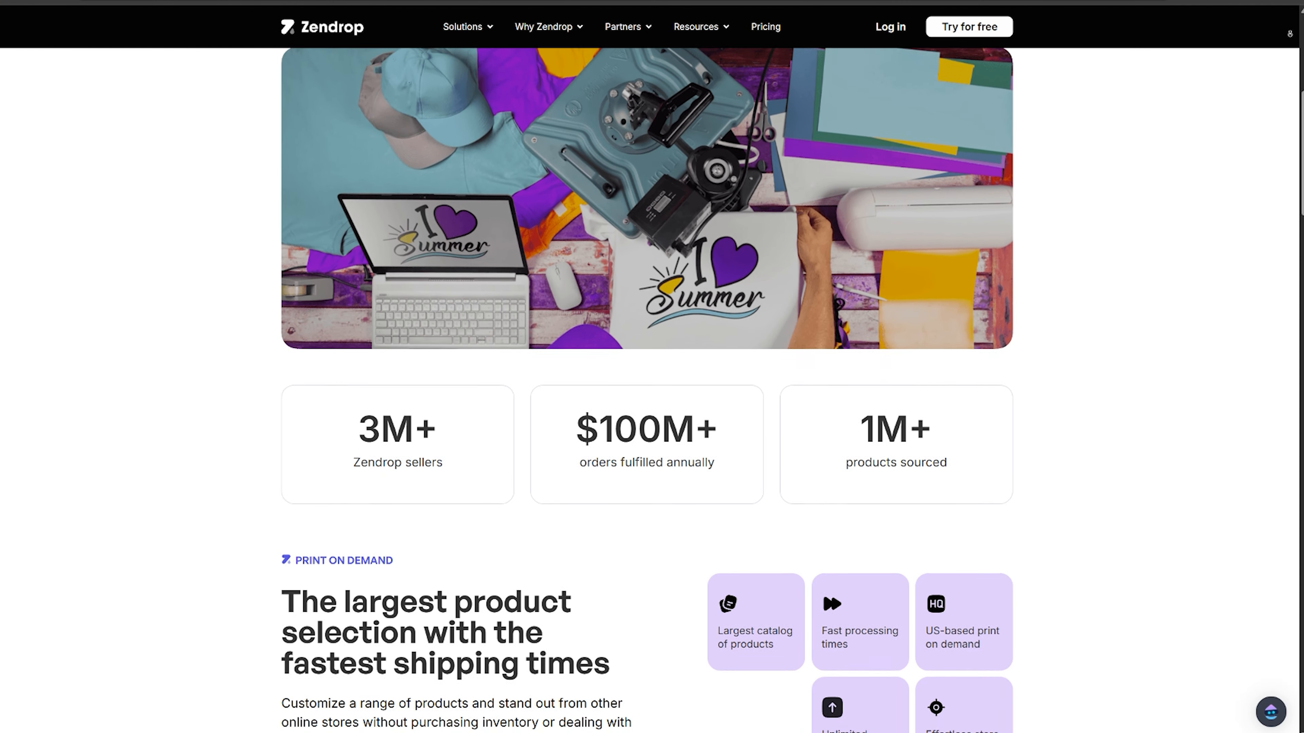
scroll(652, 360, "down", 4)
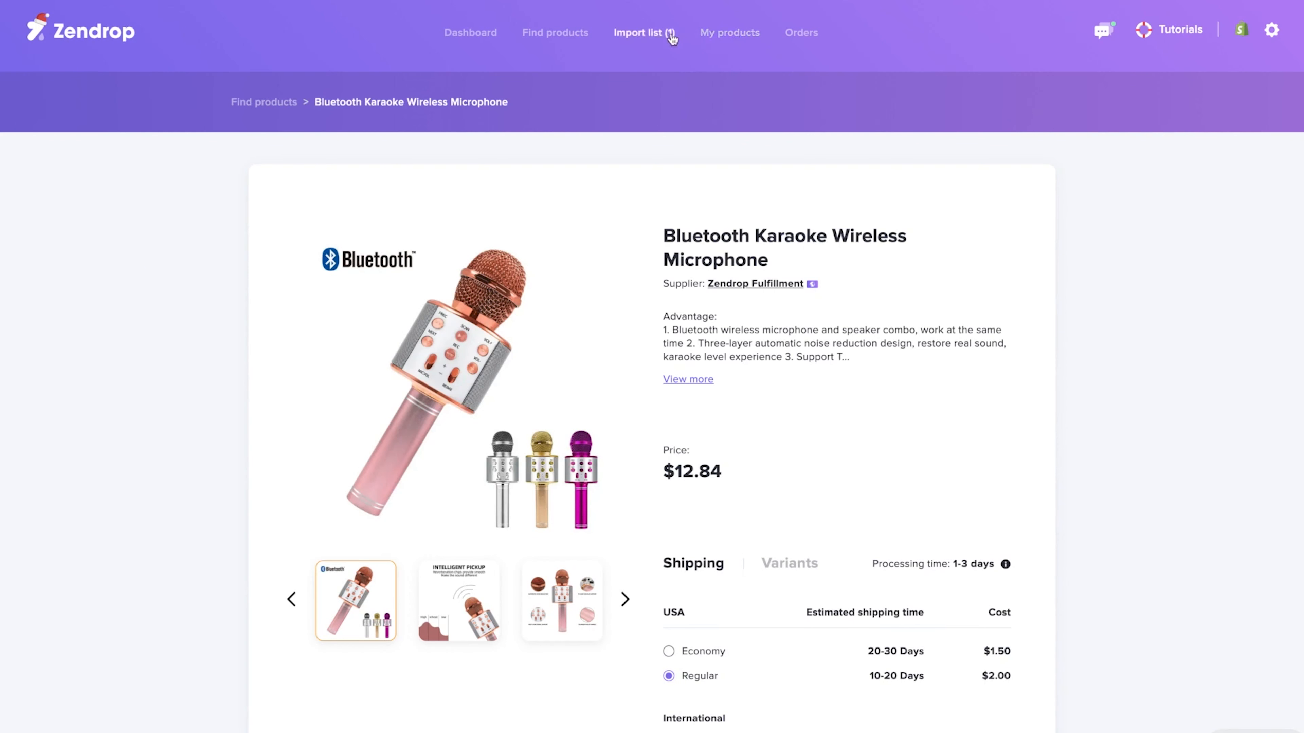
Start a product override for the camera backpack in the import list and search the existing products for "digital"
left_click(642, 33)
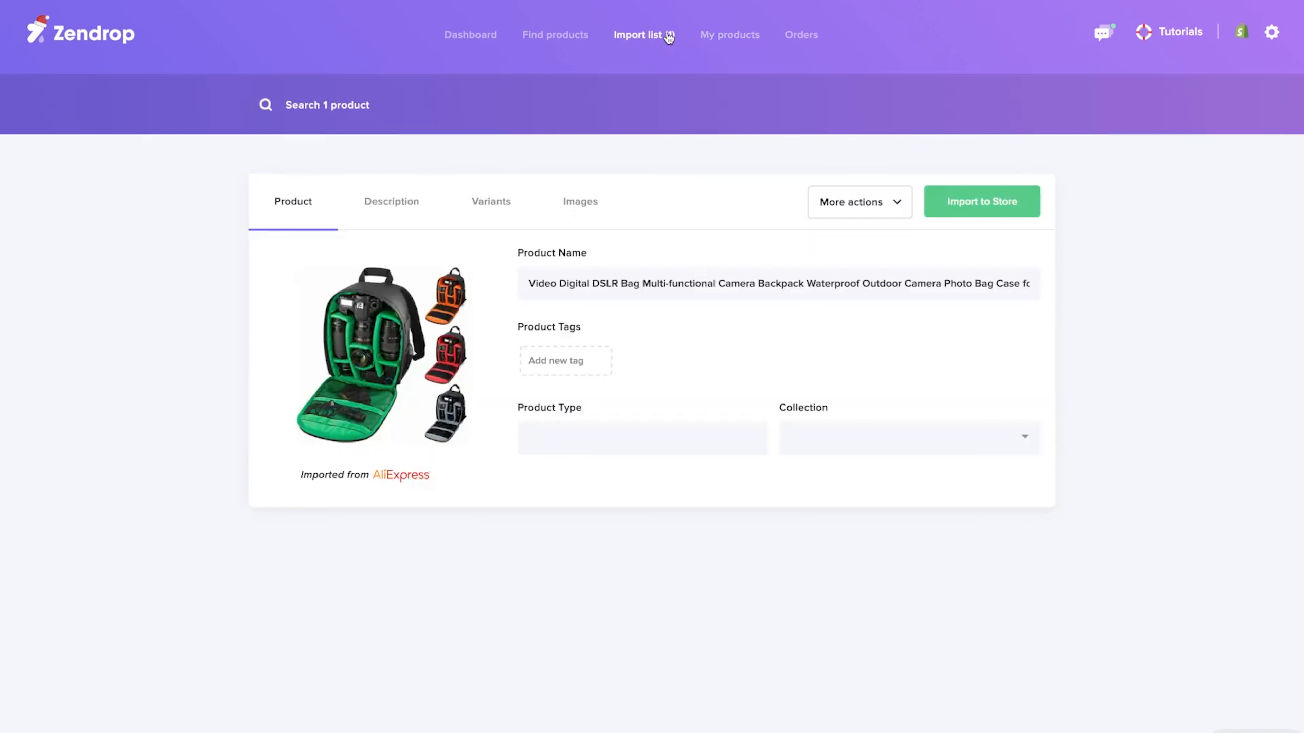
left_click(853, 213)
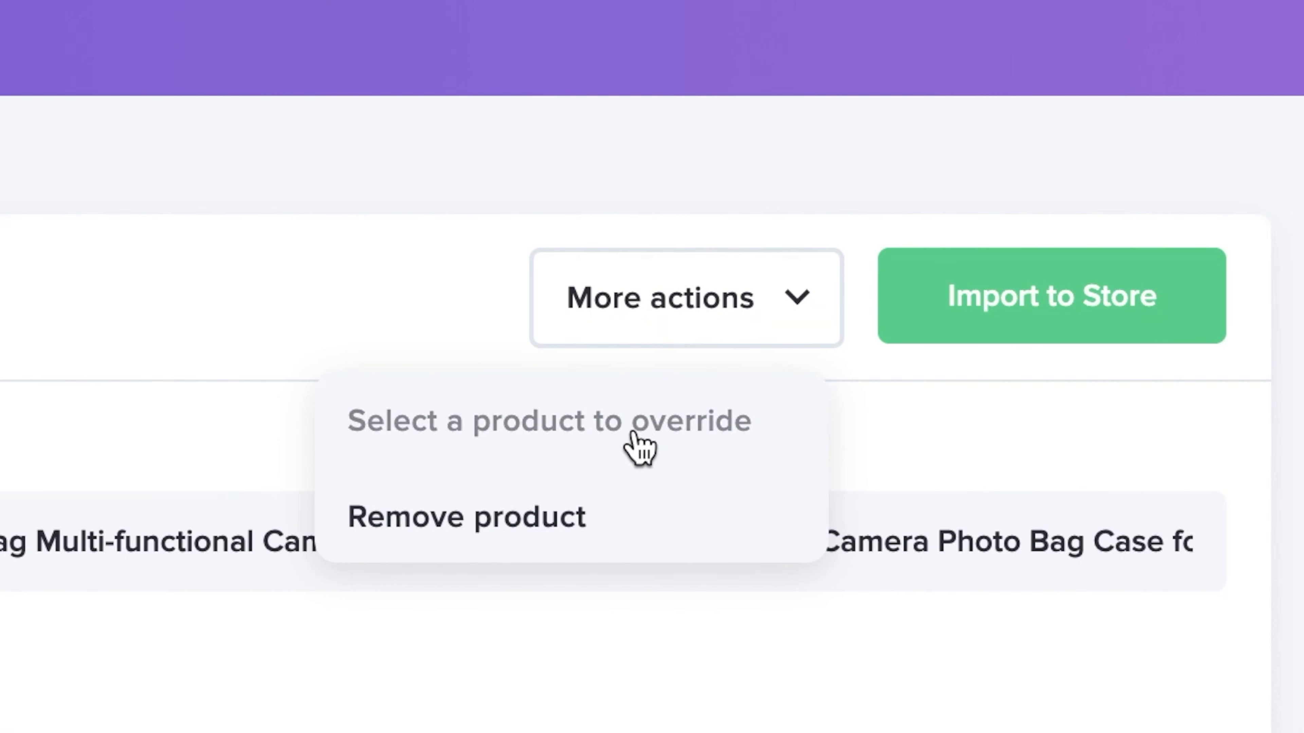
left_click(634, 434)
type("di")
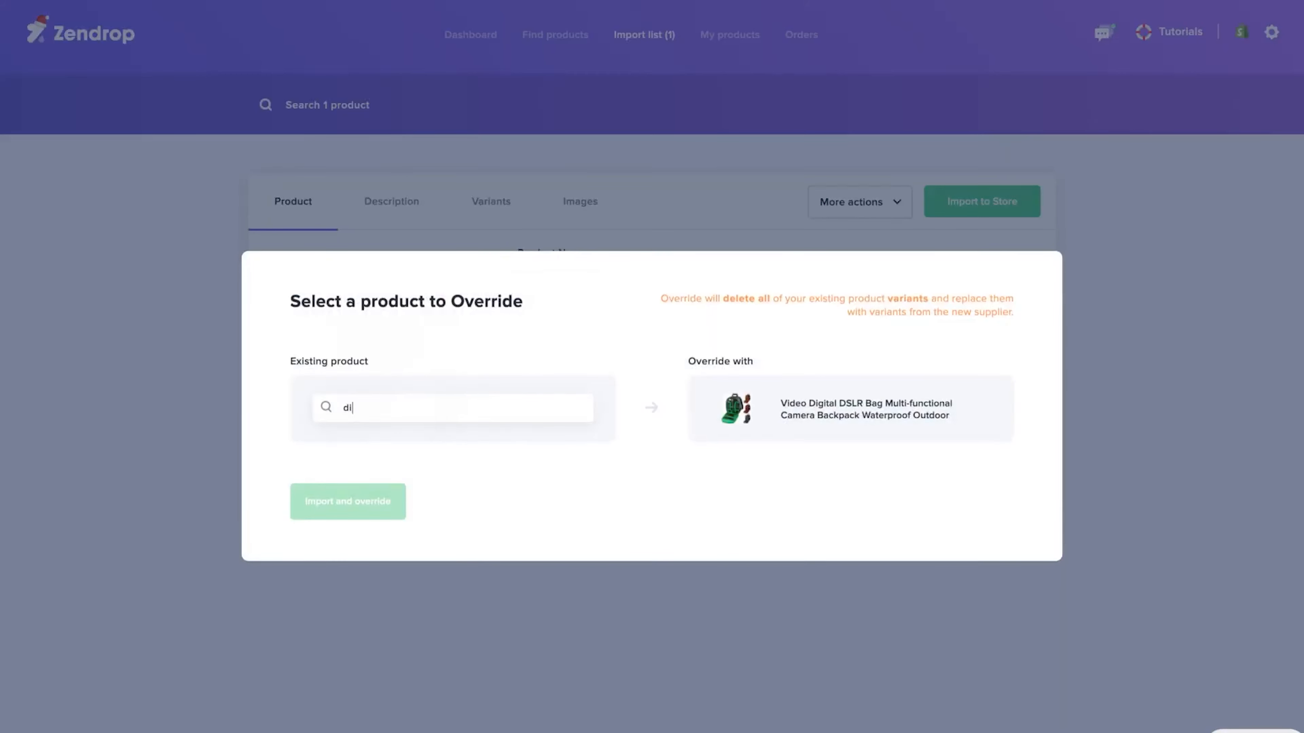
type("gital")
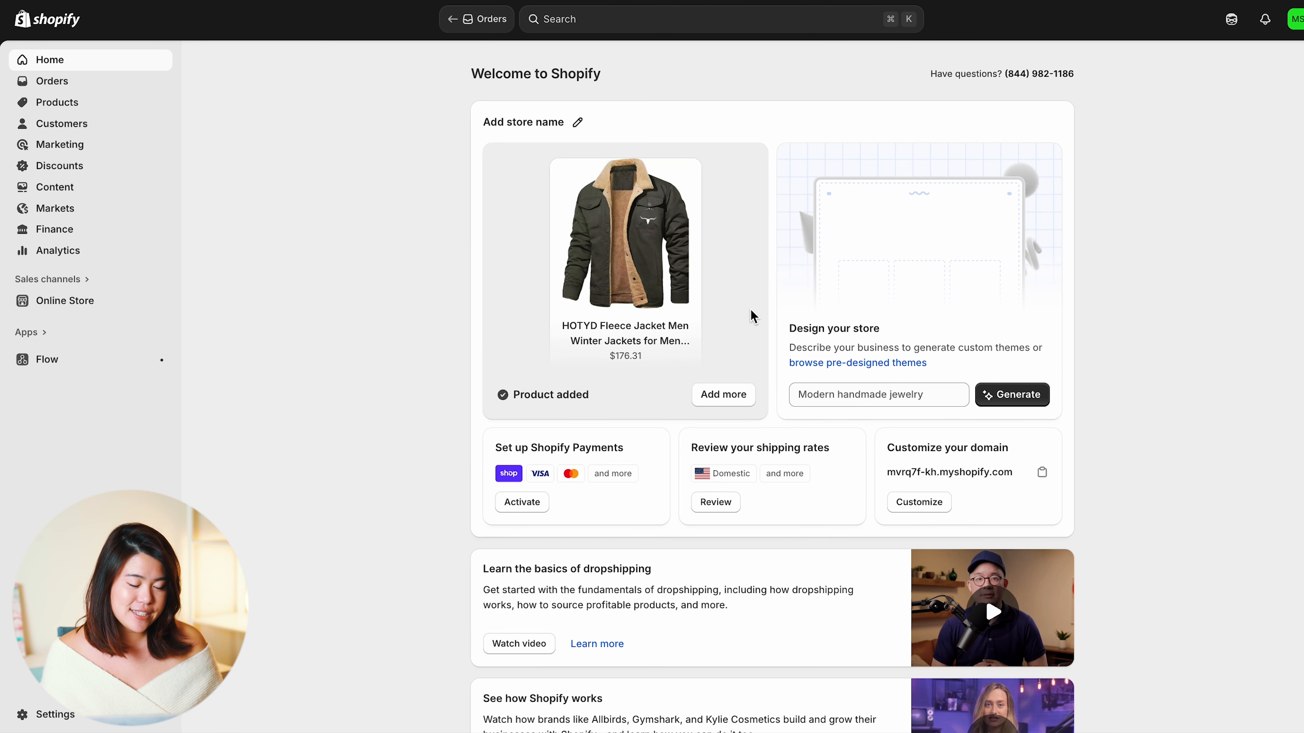
Open the Shopify store's general settings and view the editable store profile details without changing them
scroll(755, 302, "down", 1)
scroll(586, 452, "down", 1)
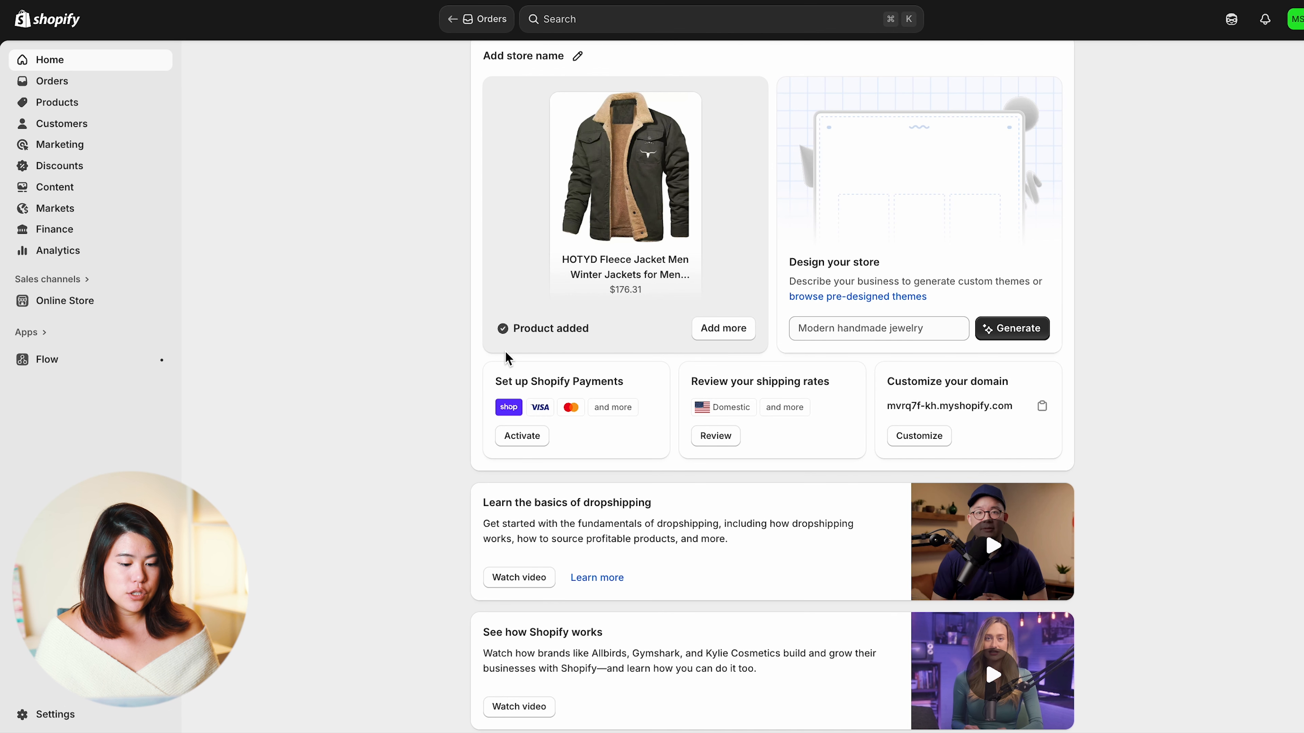
left_click(33, 719)
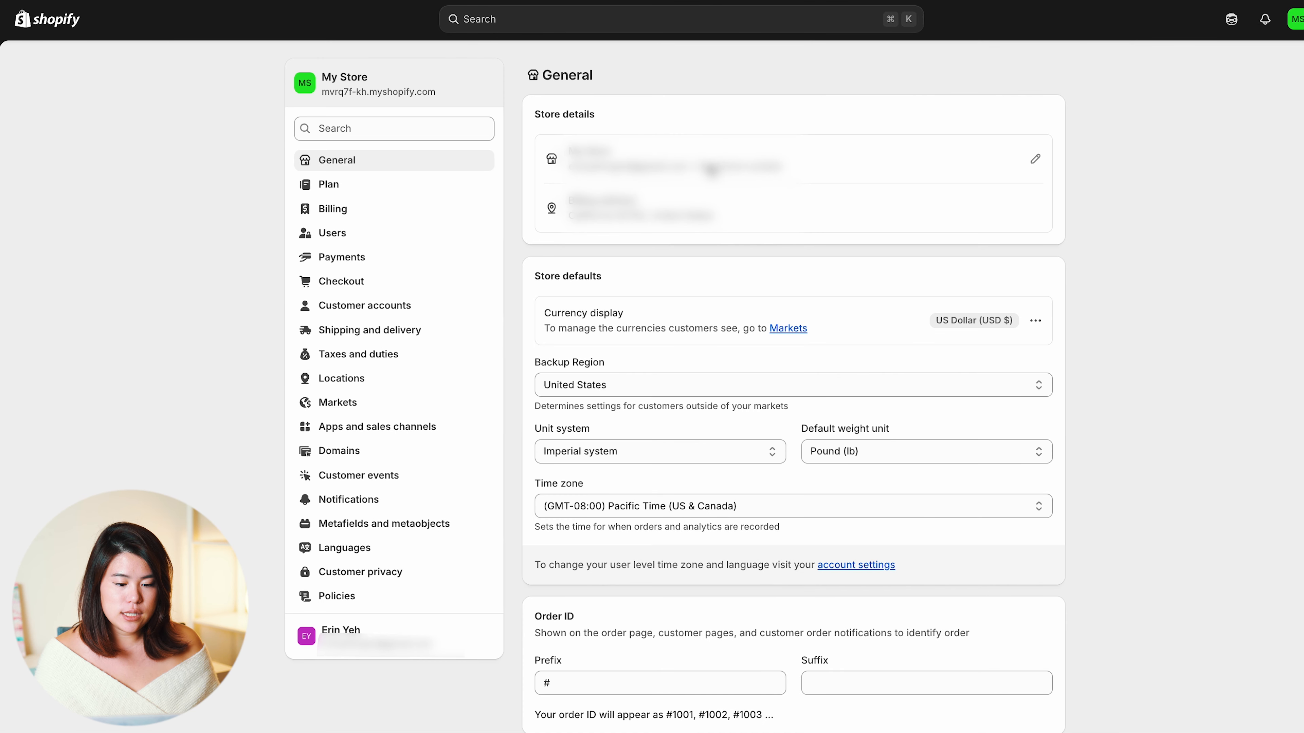
left_click(712, 169)
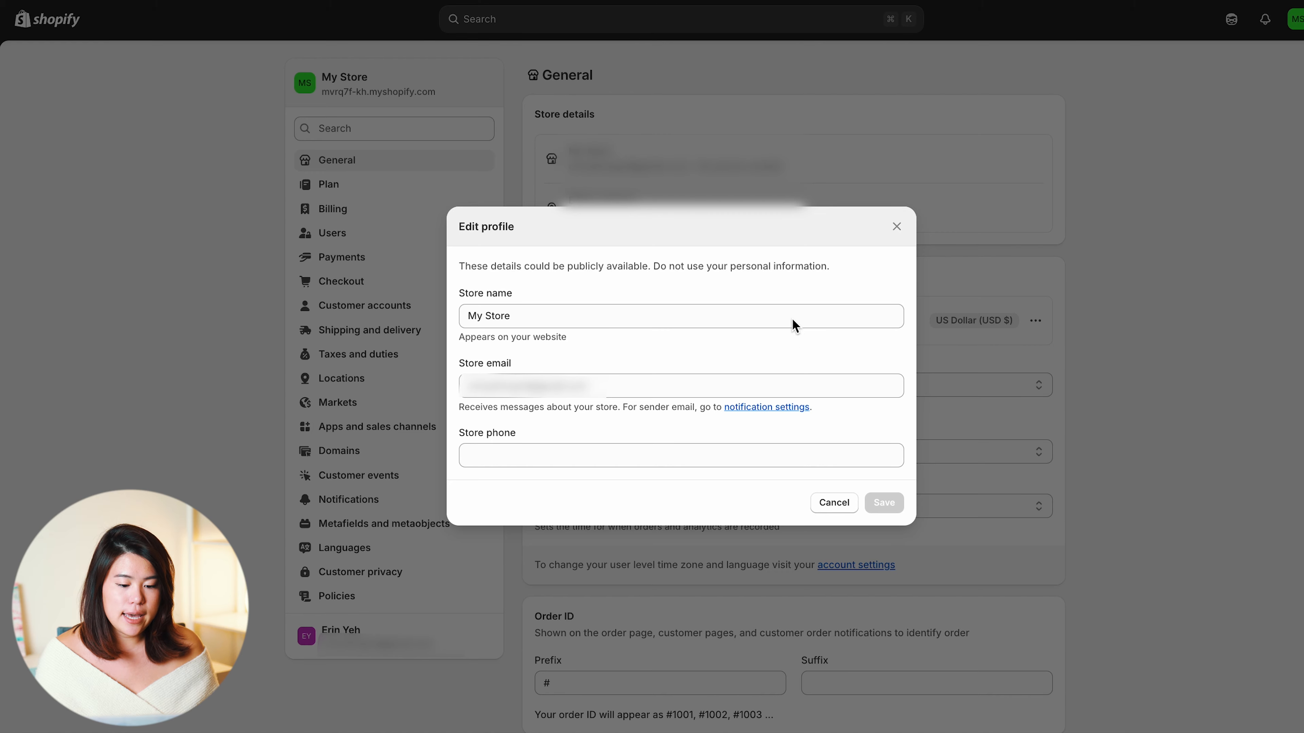
left_click(898, 227)
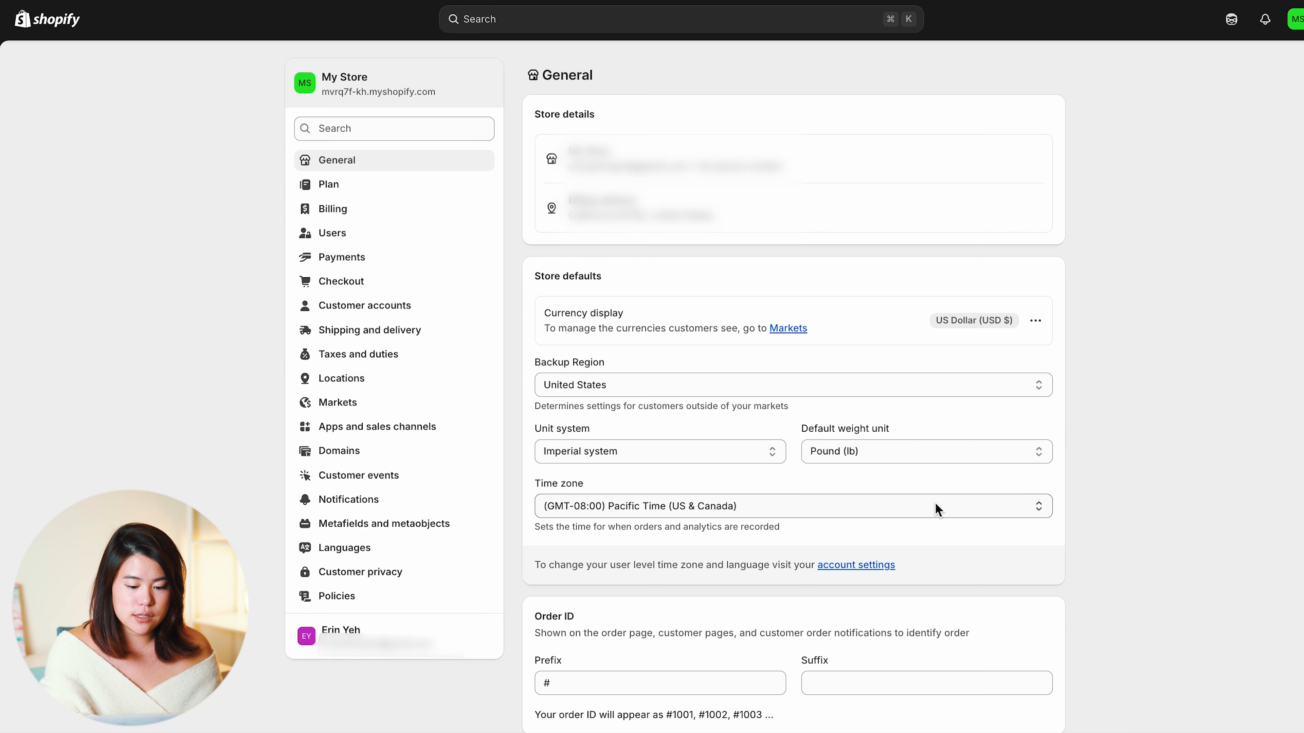
Review the store's settings for payments, shipping and delivery, and domains
left_click(383, 260)
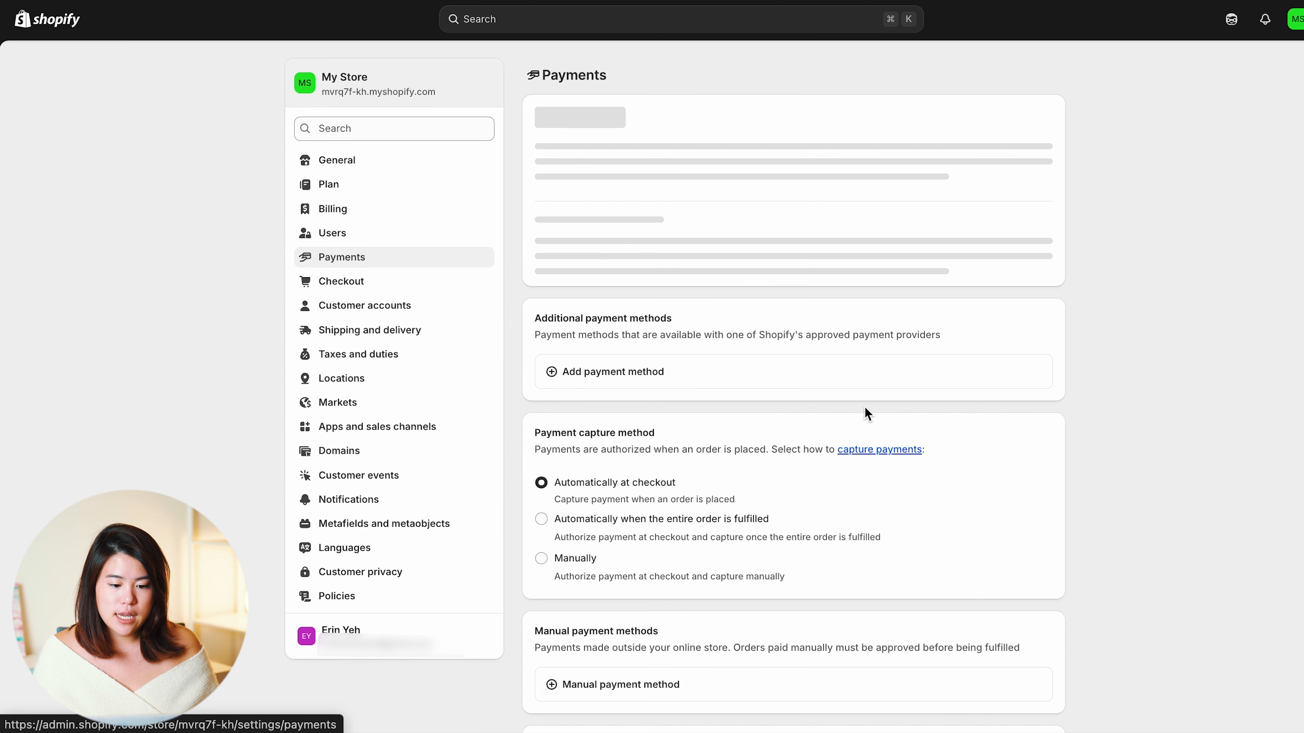
scroll(865, 407, "down", 1)
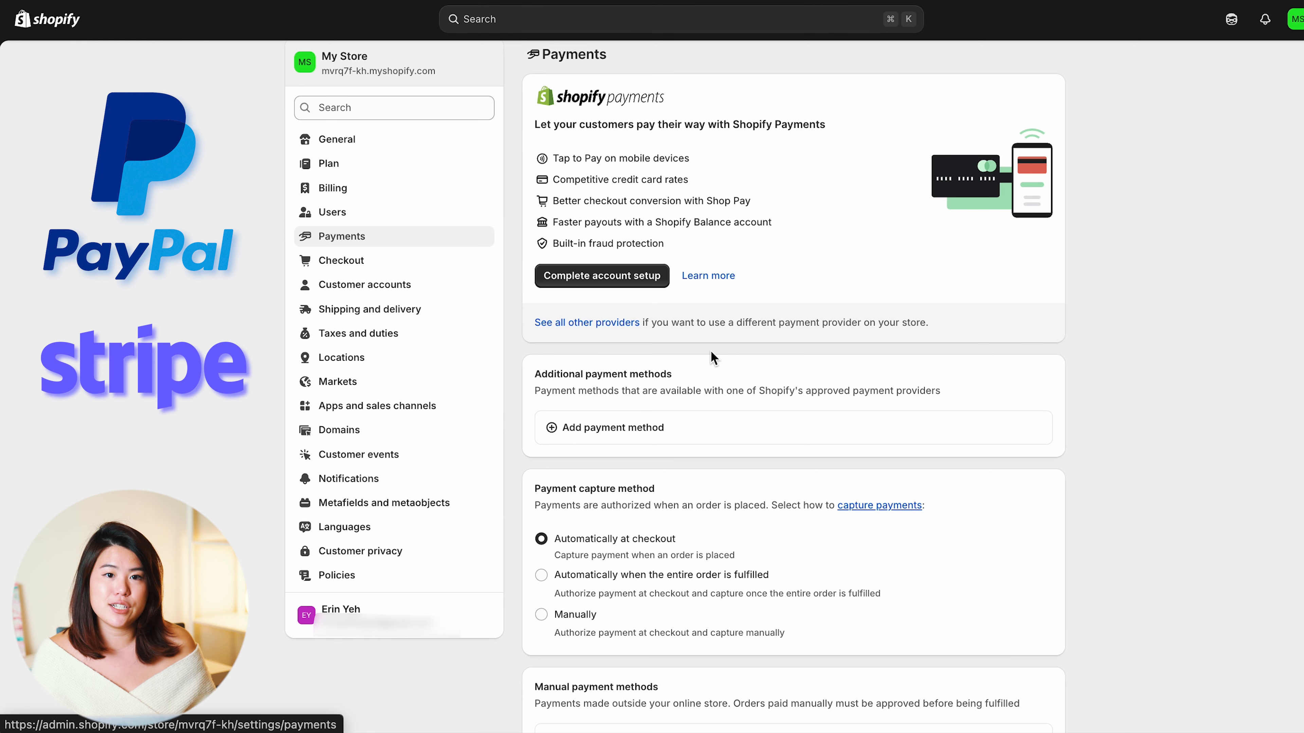
left_click(402, 310)
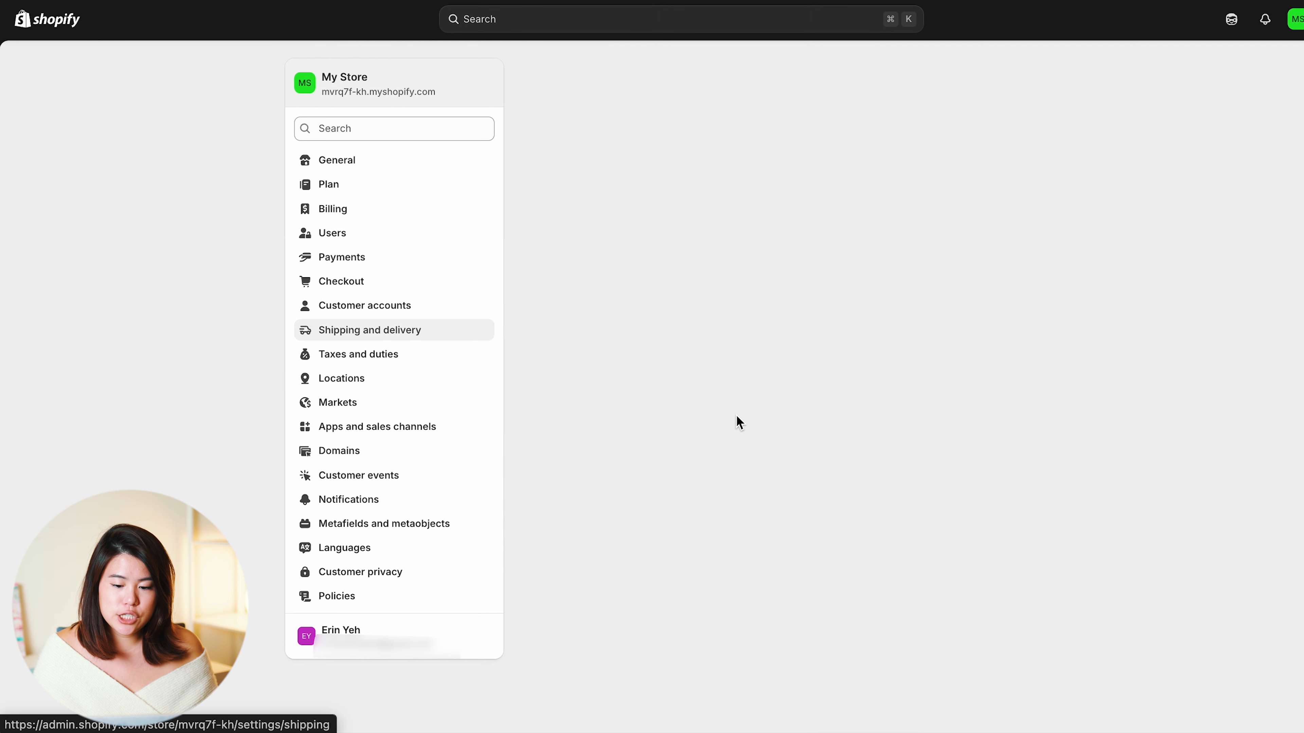
scroll(815, 397, "up", 1)
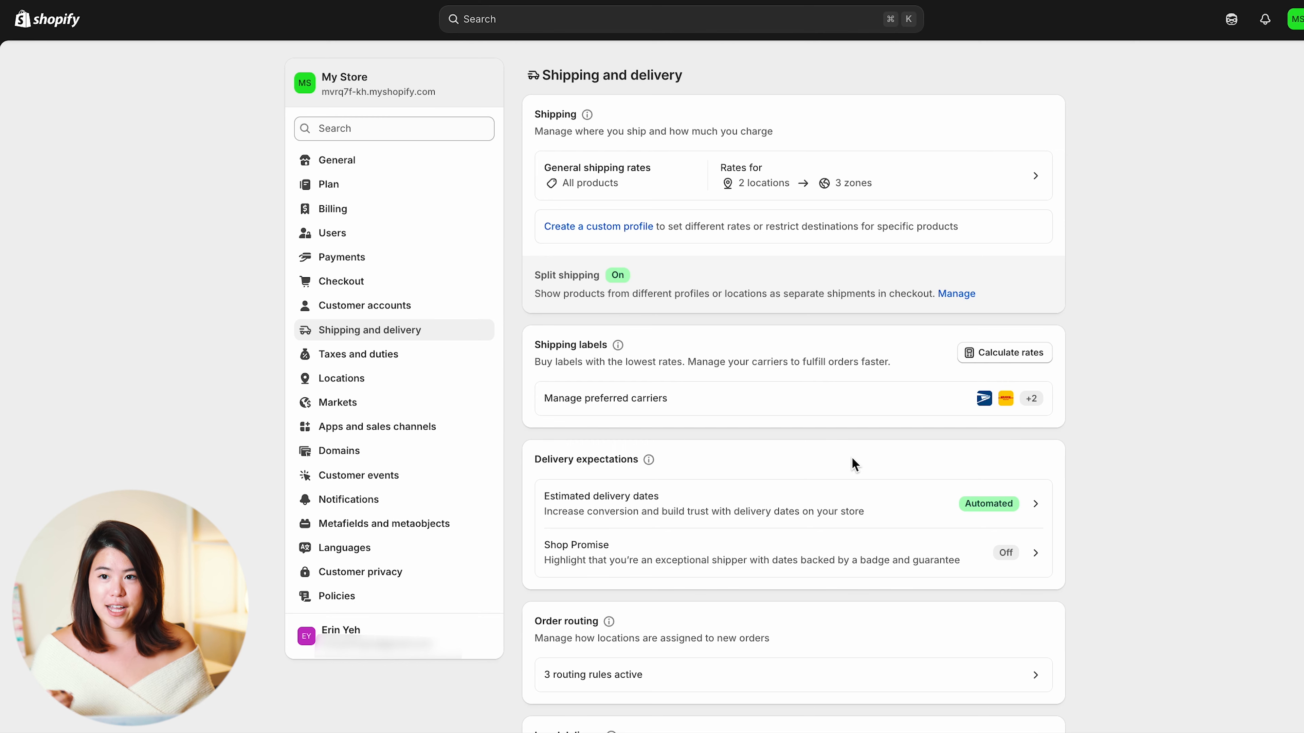
scroll(920, 469, "down", 3)
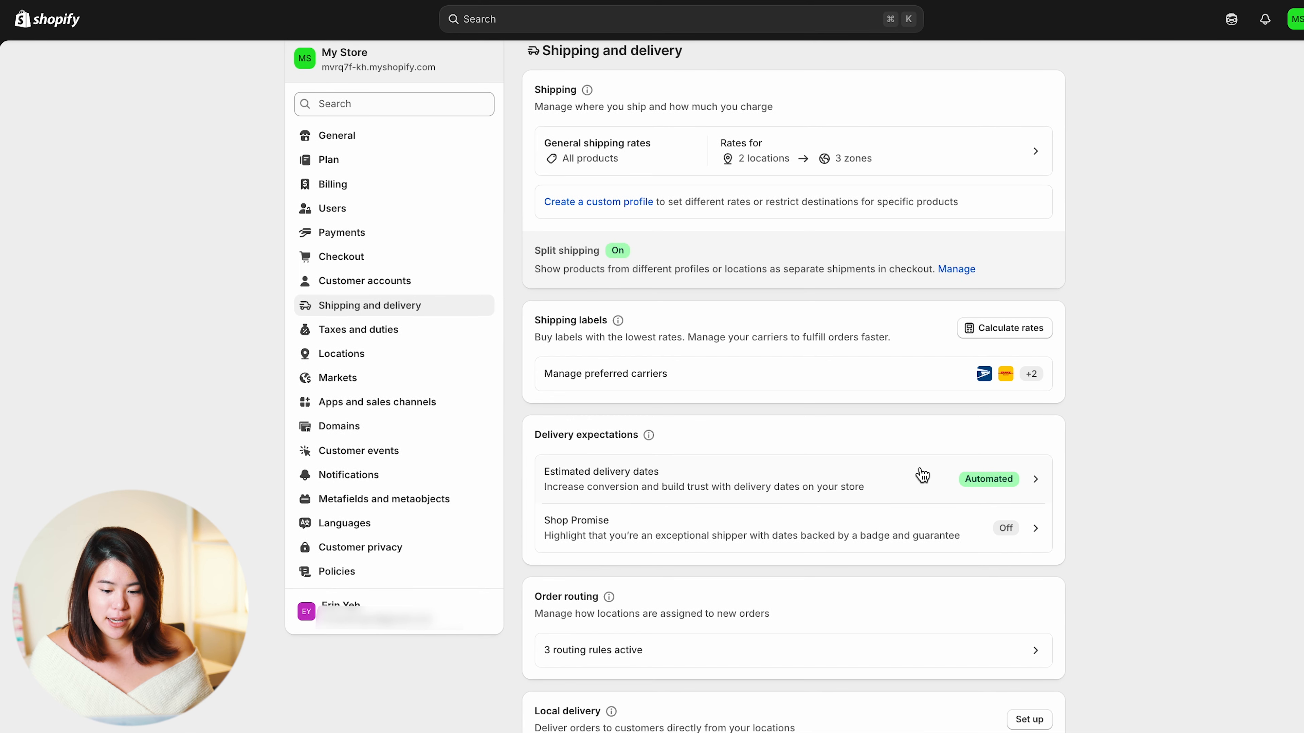
scroll(920, 468, "down", 1)
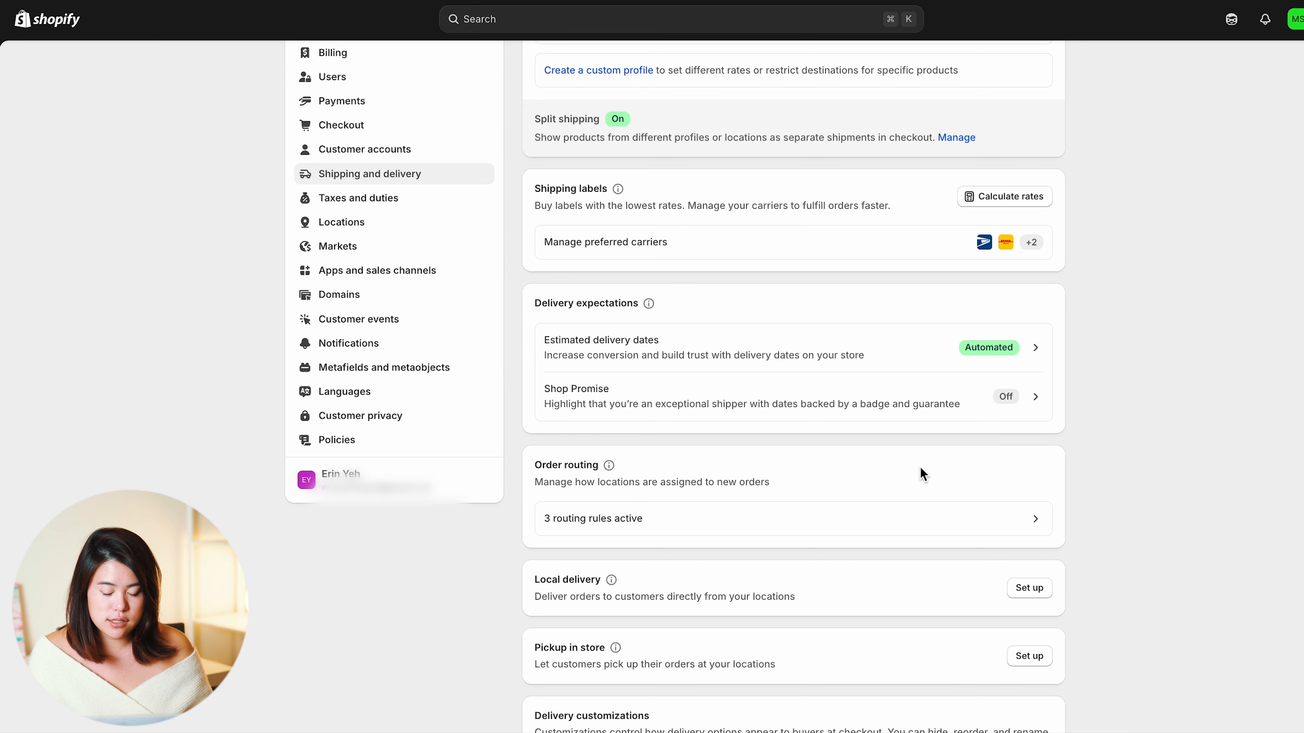
left_click(339, 295)
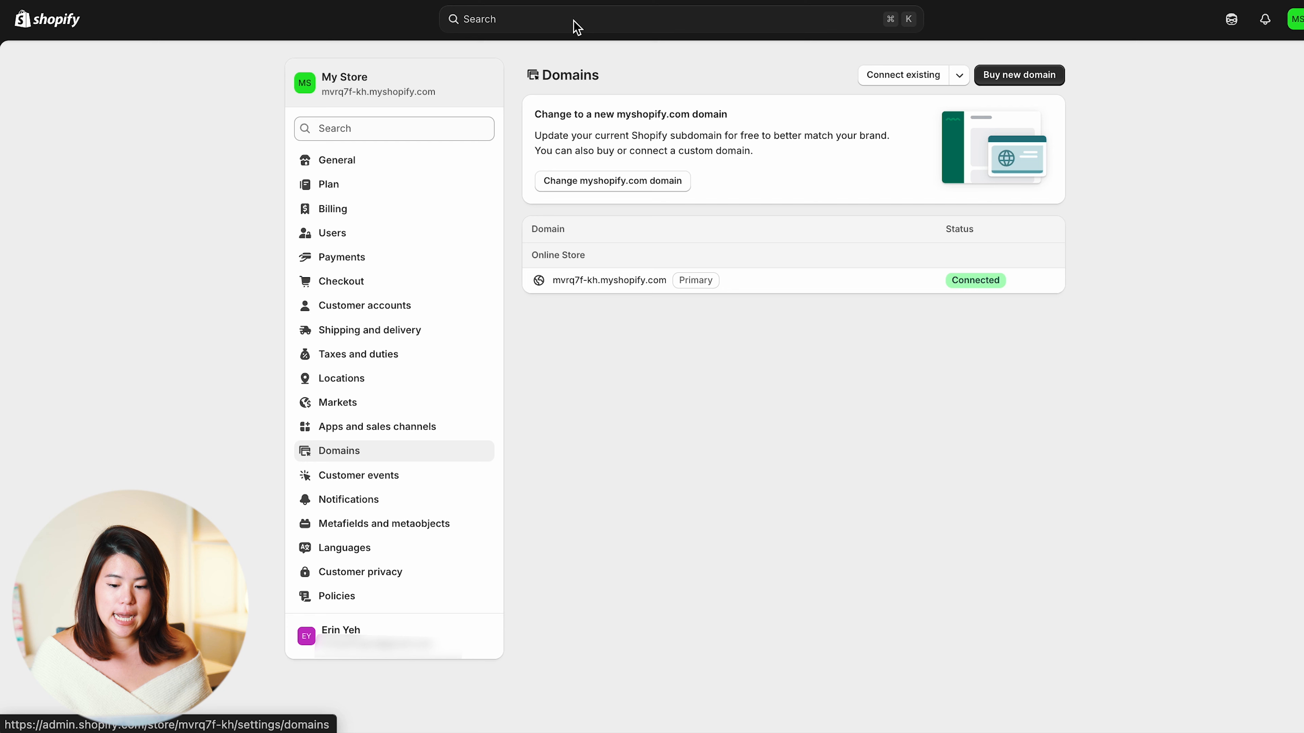
Find "ZENDROP" through the Shopify admin search and open the Zendrop - Dropshipping & POD app
left_click(575, 21)
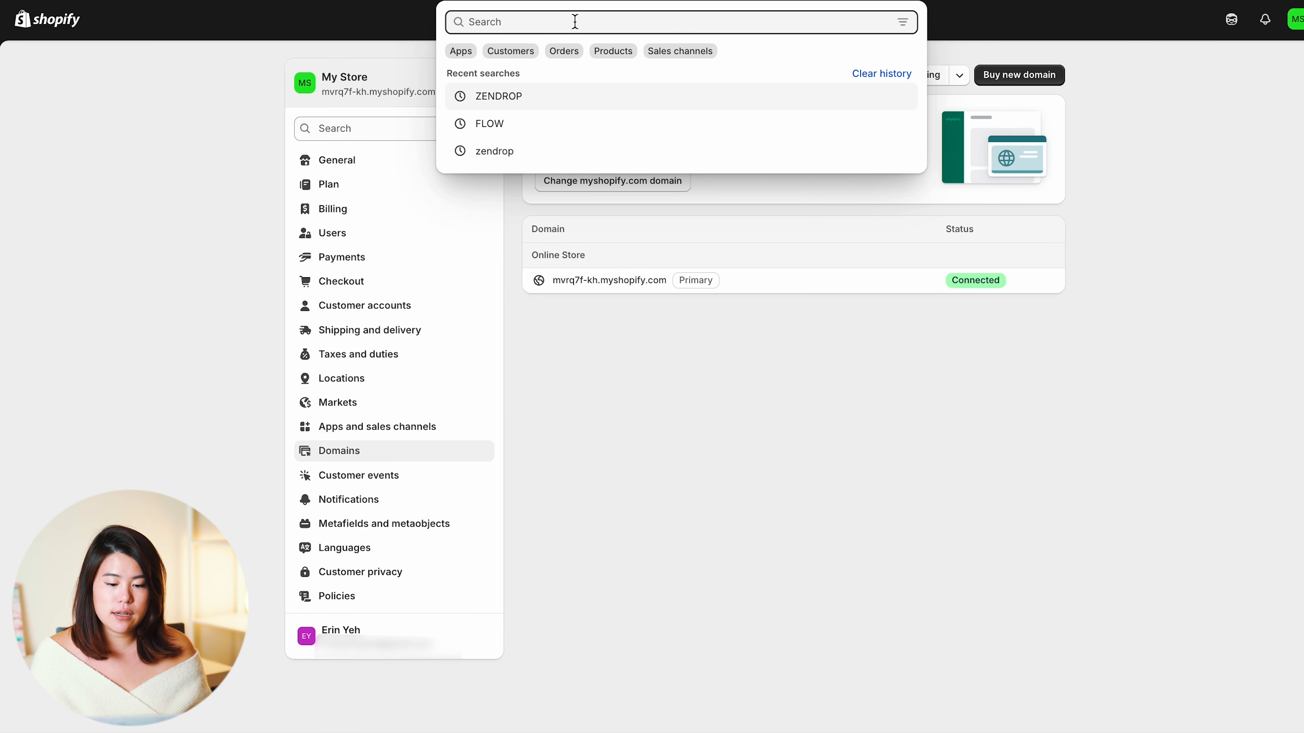
left_click(545, 103)
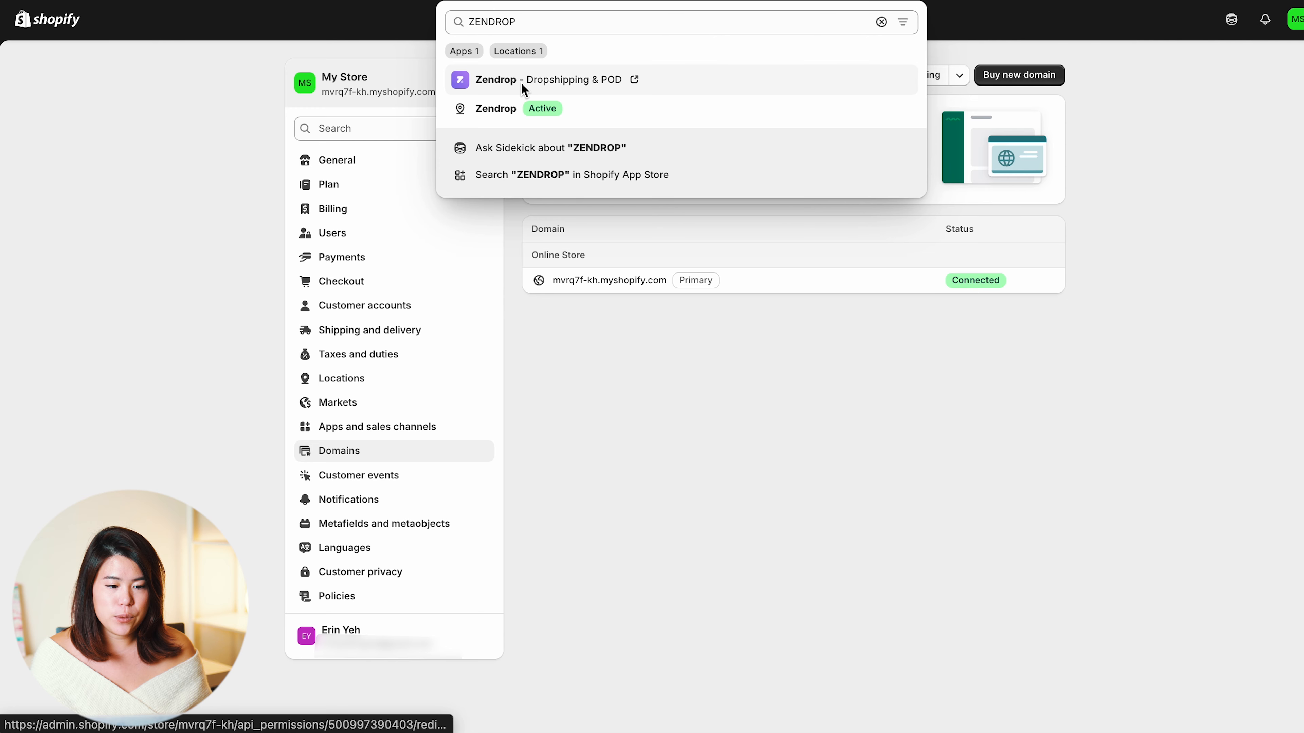
left_click(500, 81)
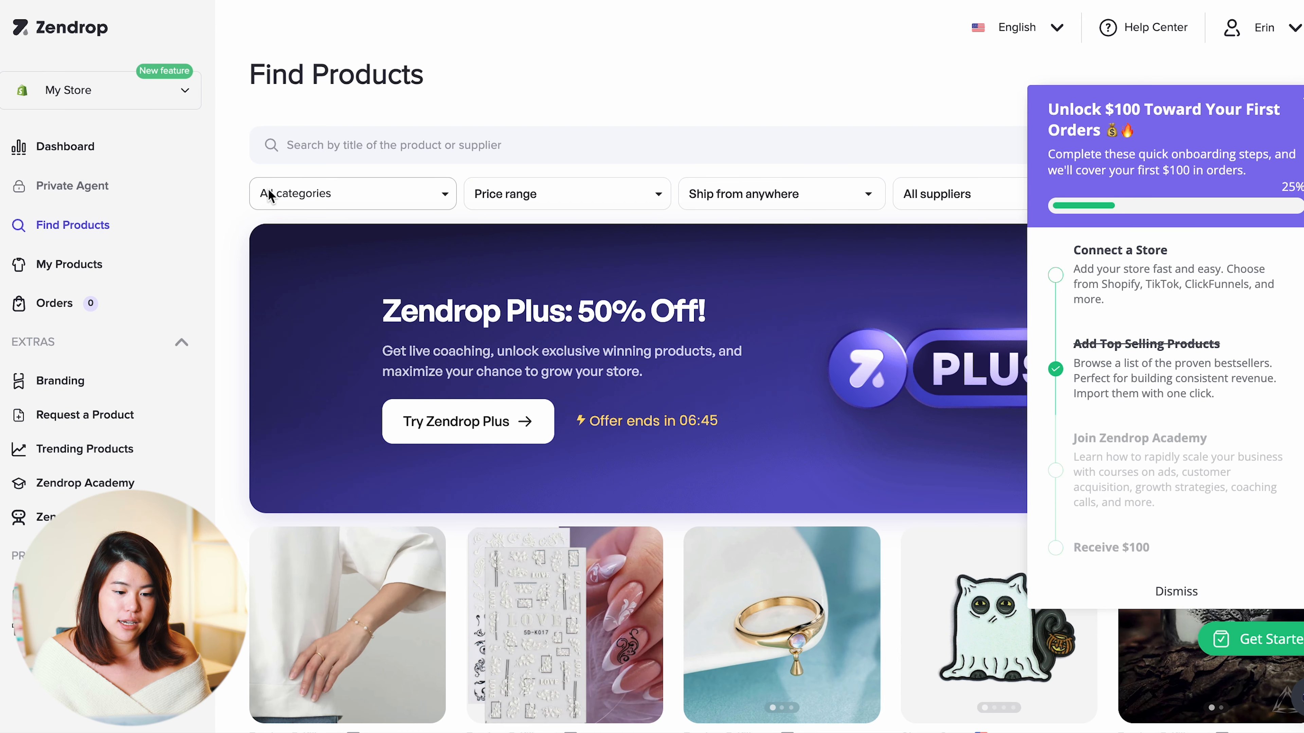
Search the Find Products catalog for "JACKETS" and look through the results
scroll(455, 206, "down", 1)
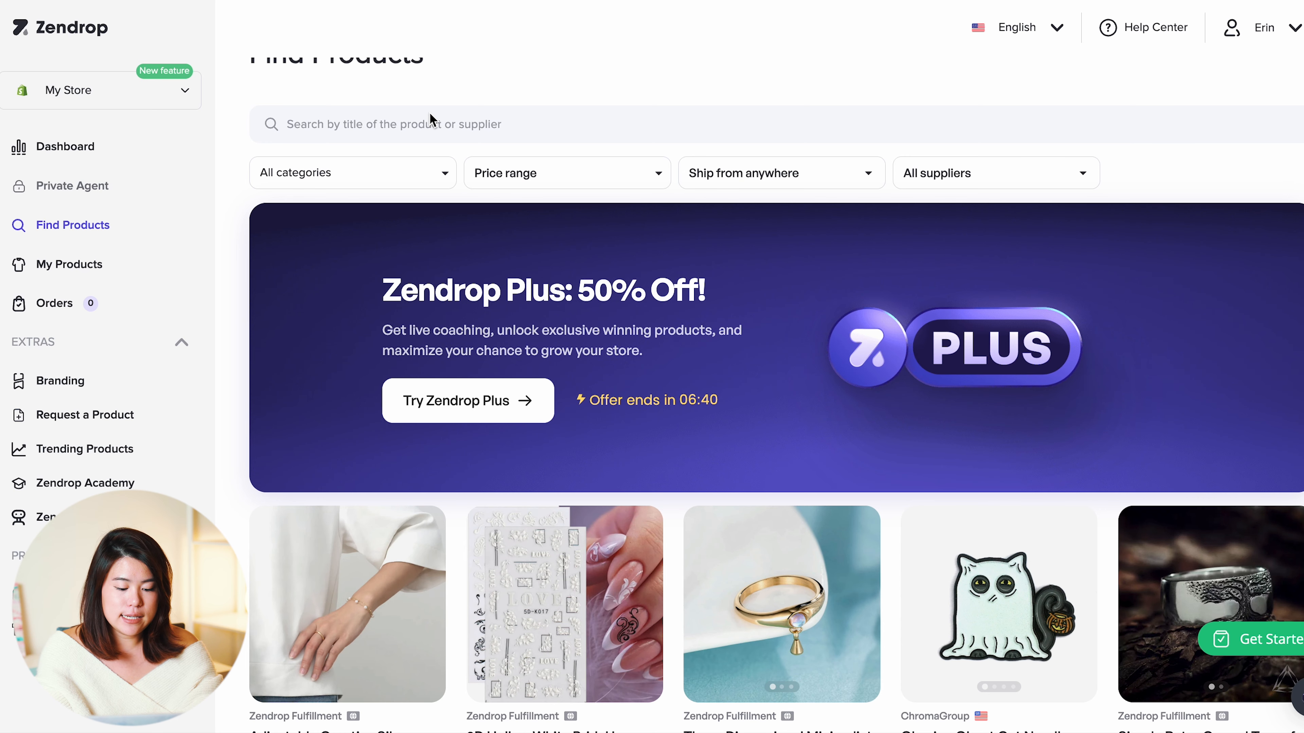
left_click(429, 131)
type("JACKETS")
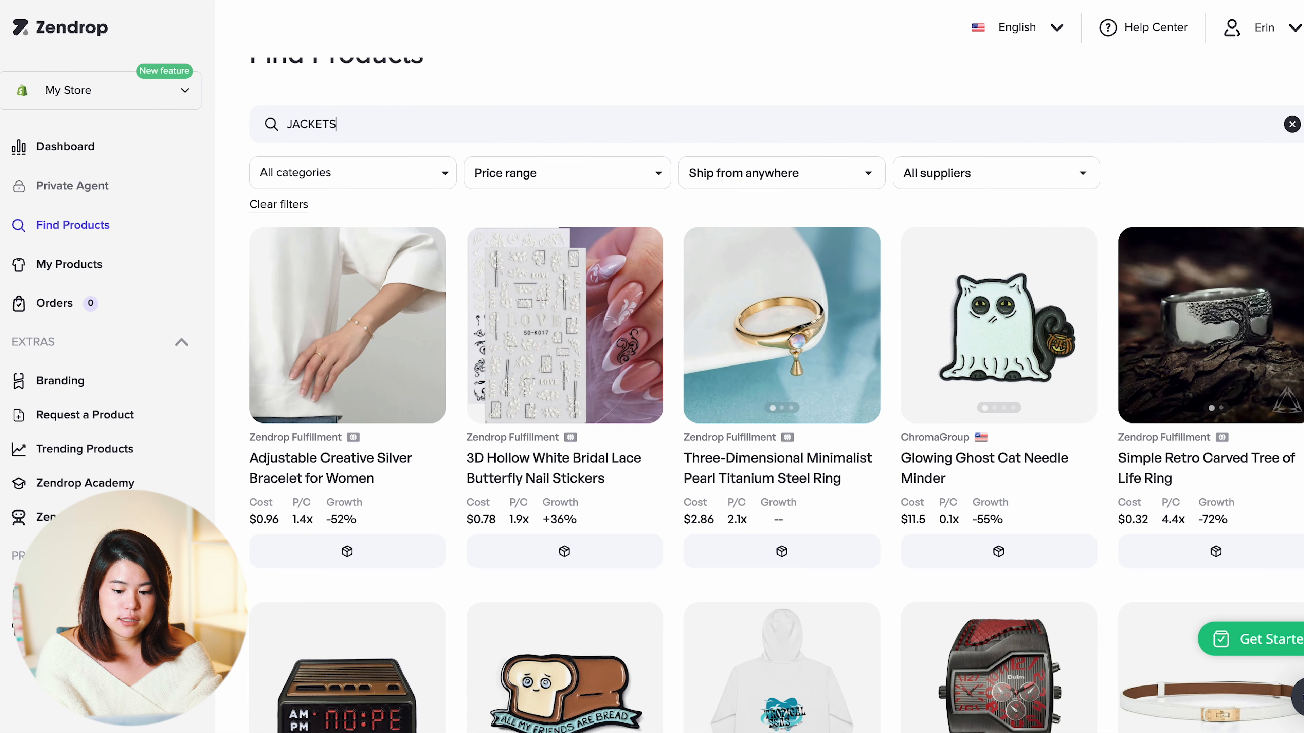
key("Return")
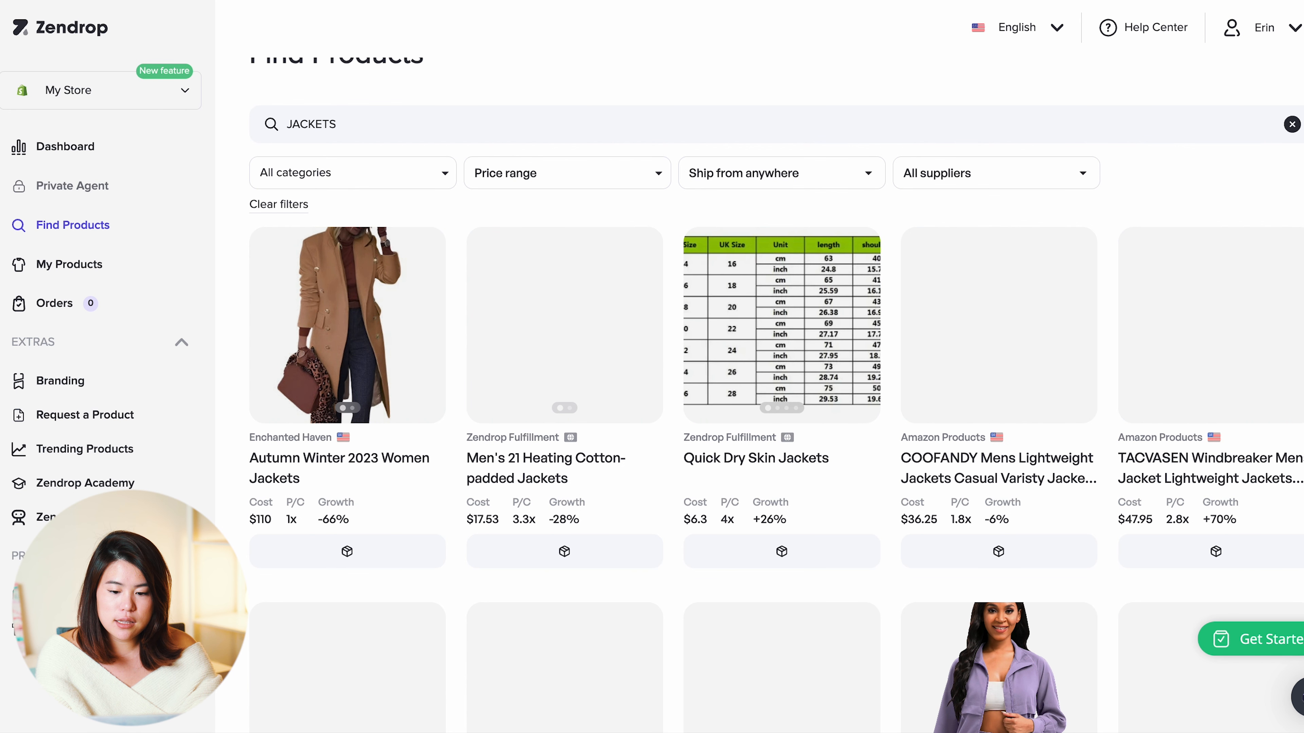
scroll(437, 139, "down", 12)
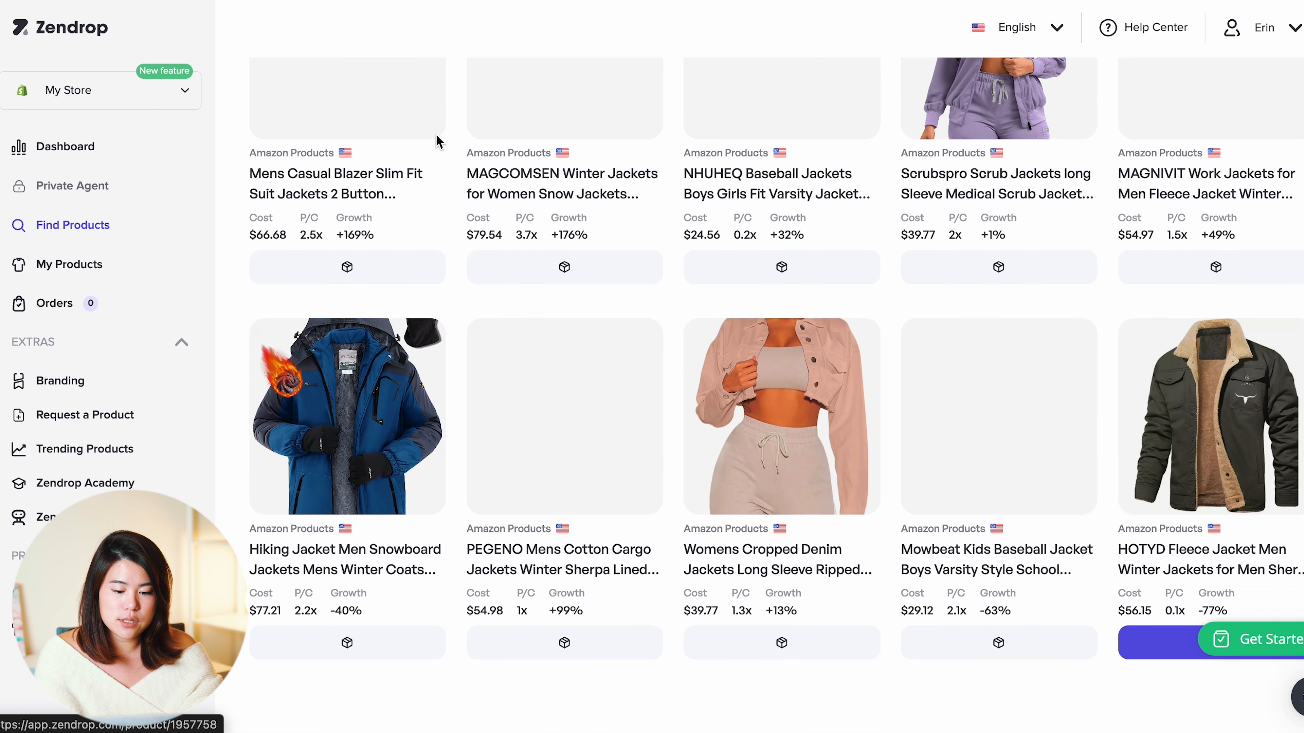
scroll(670, 37, "up", 15)
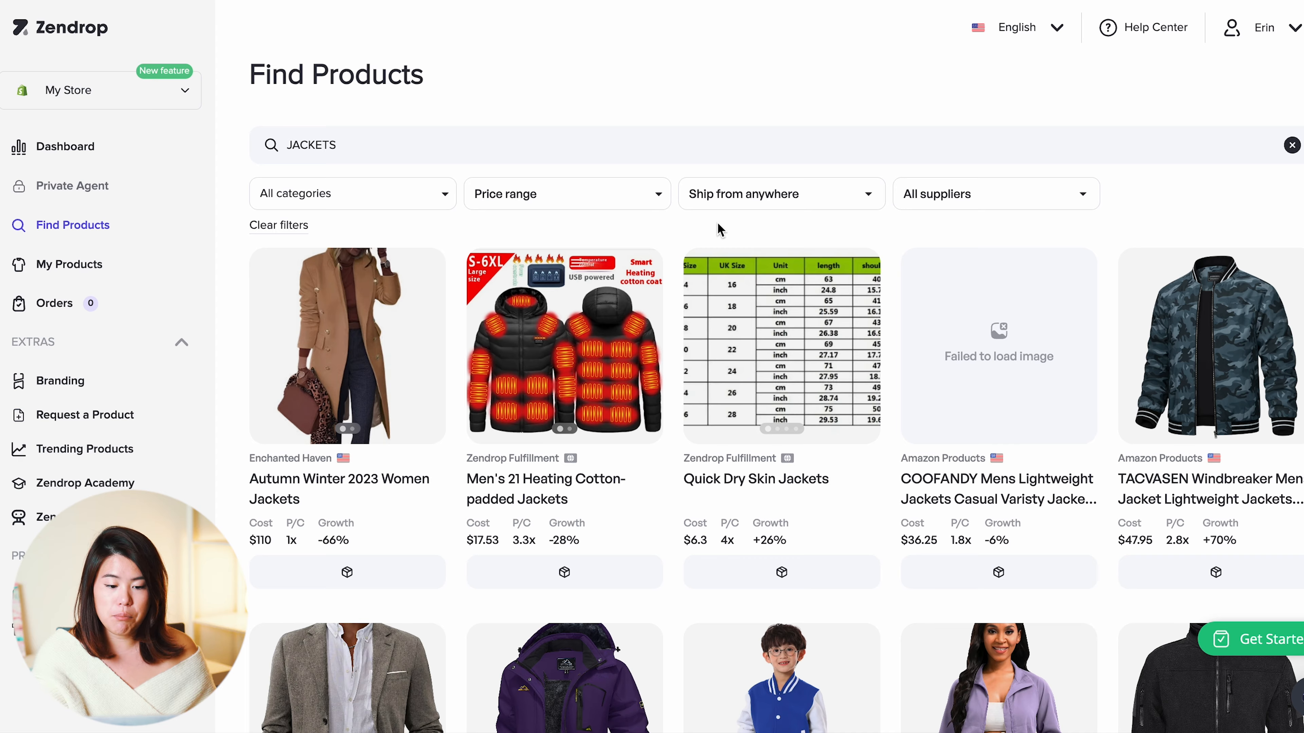
Filter the jacket results to products shipping from the US and look through the filtered items
left_click(744, 194)
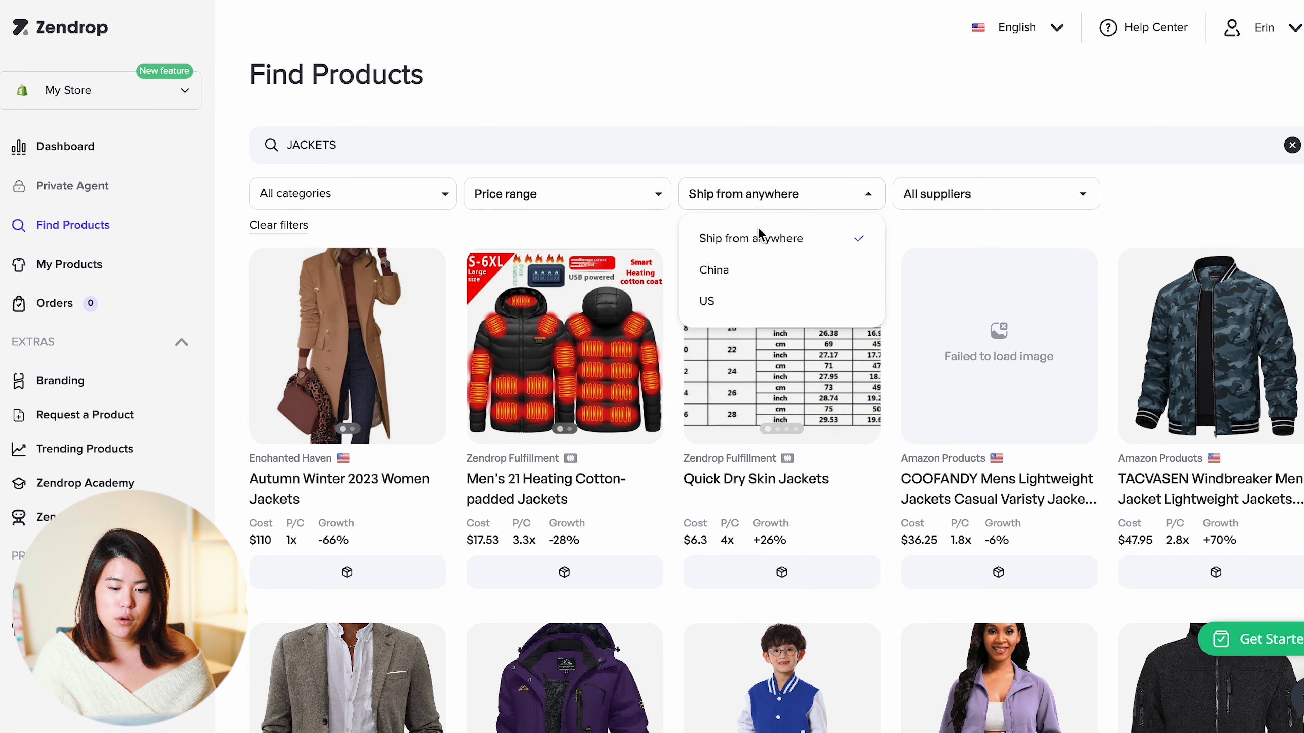
left_click(751, 308)
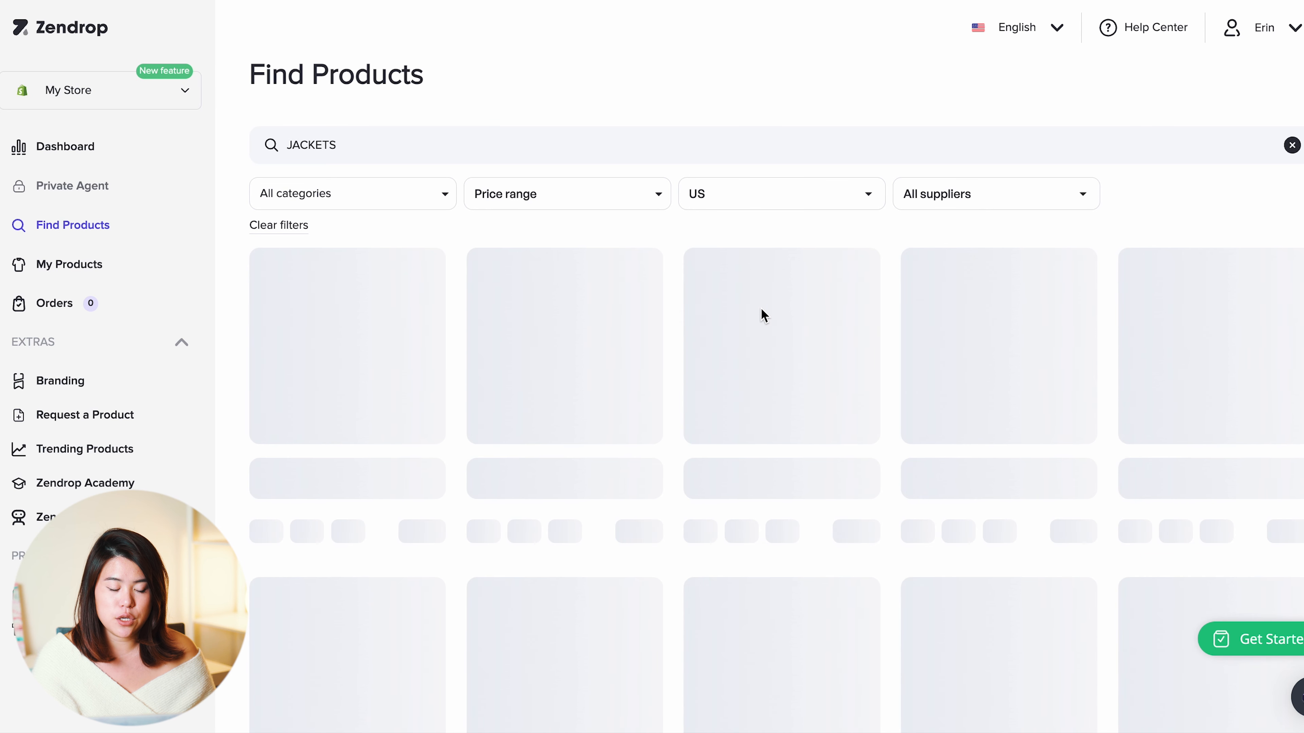
scroll(763, 316, "down", 1)
scroll(763, 316, "down", 2)
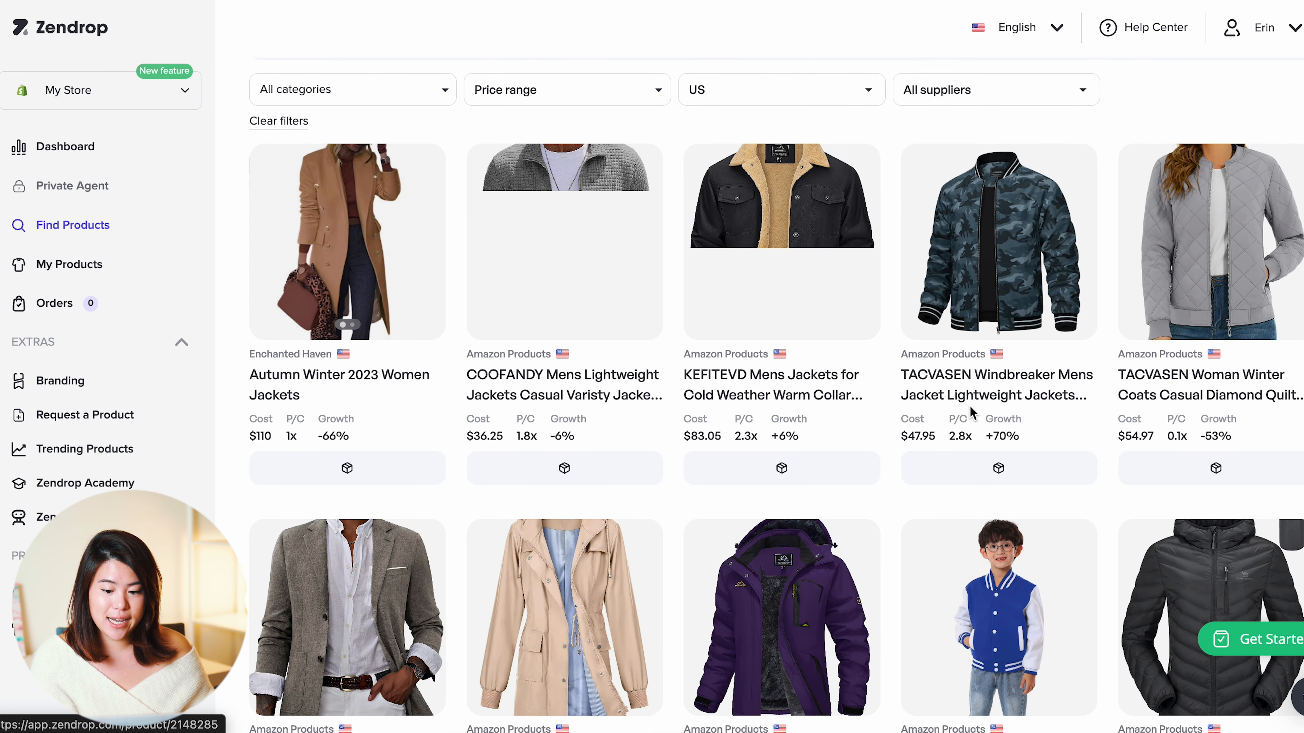
scroll(973, 411, "down", 1)
scroll(885, 393, "down", 1)
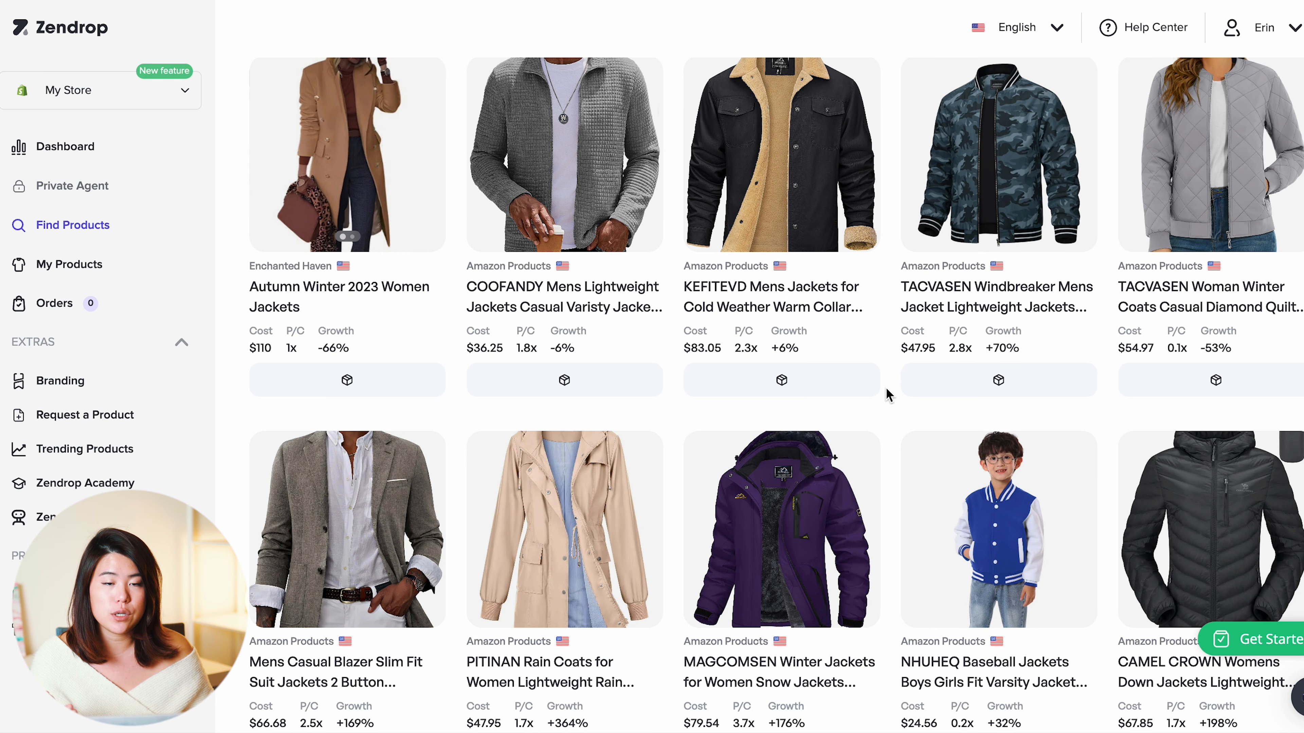
Look through the available supplier options and the price range filter for the US jacket results
scroll(885, 388, "up", 2)
left_click(904, 85)
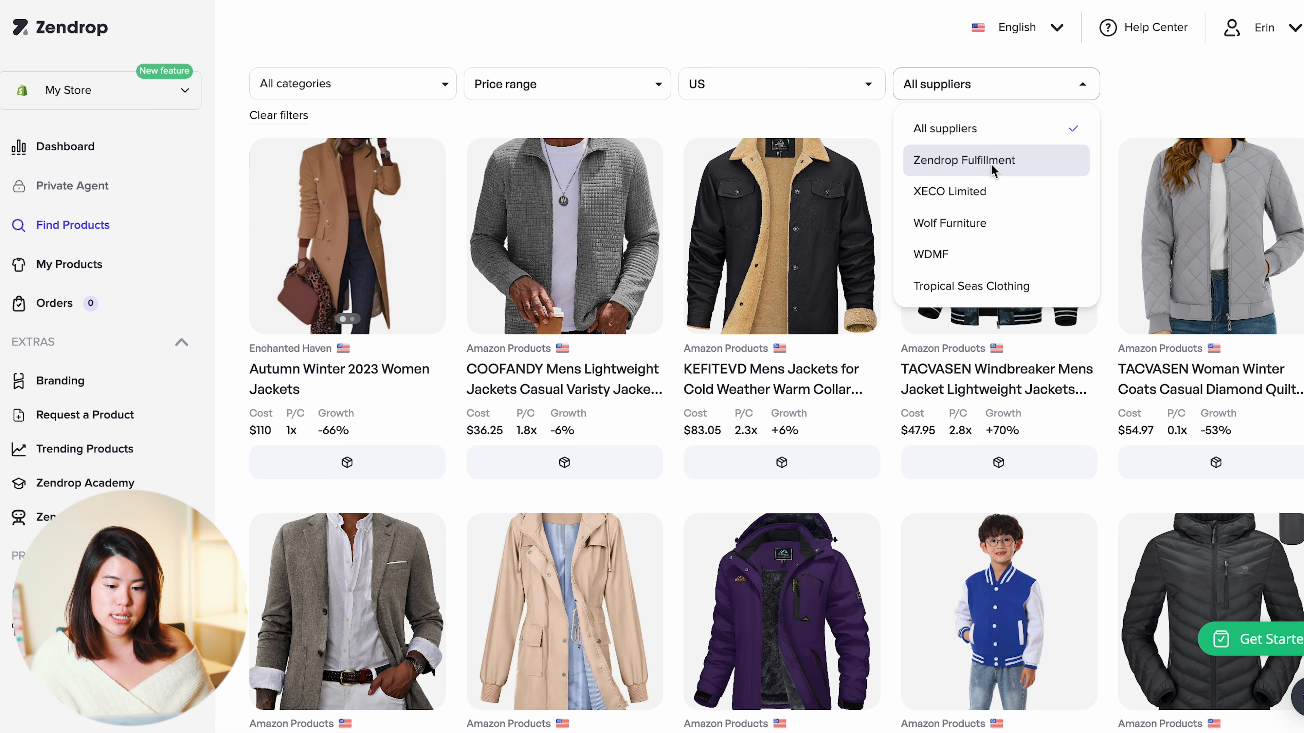
scroll(993, 169, "down", 20)
scroll(996, 227, "up", 10)
scroll(991, 231, "down", 10)
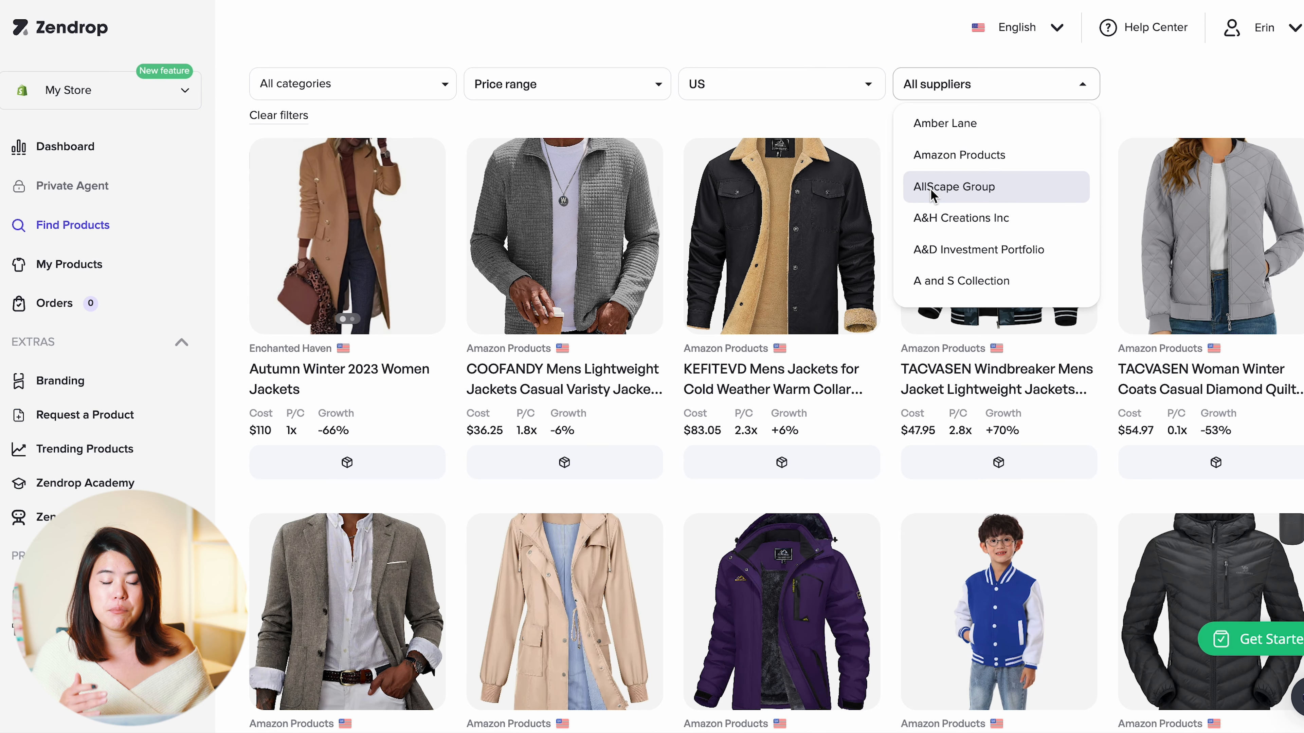
left_click(623, 87)
scroll(623, 93, "down", 2)
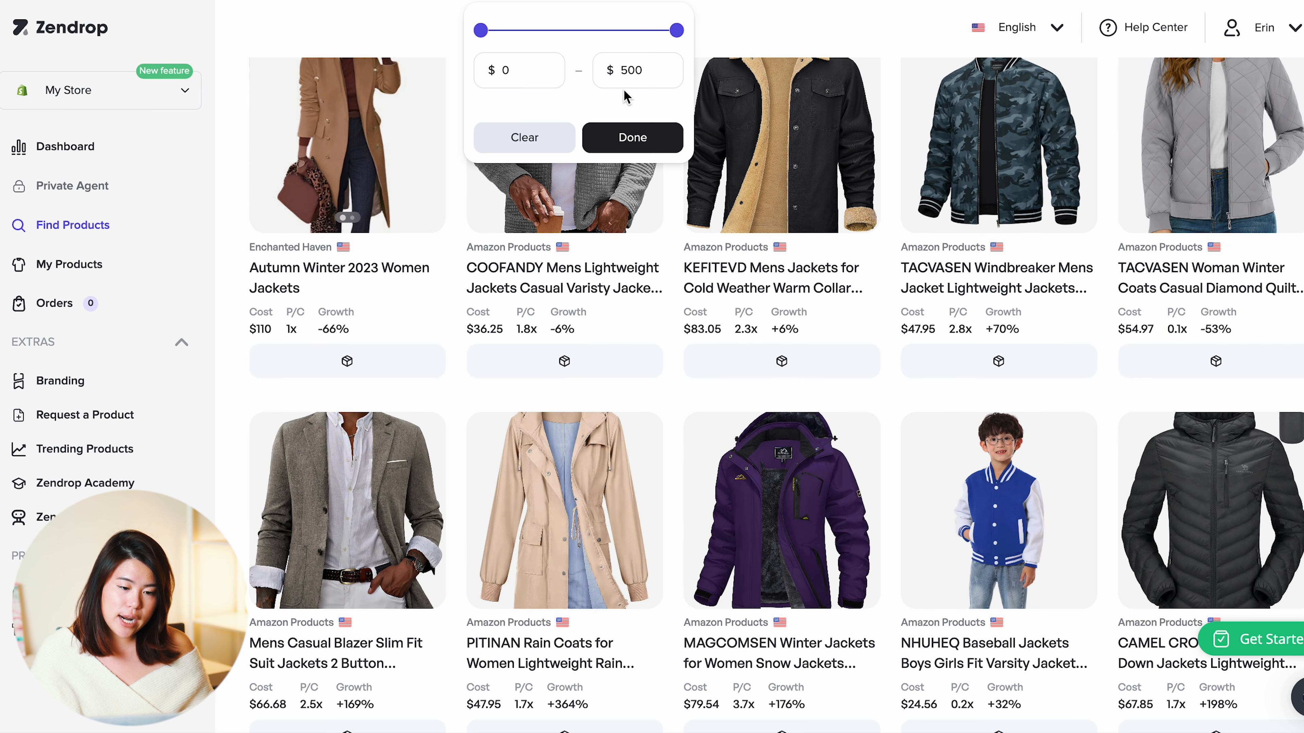
scroll(693, 126, "up", 3)
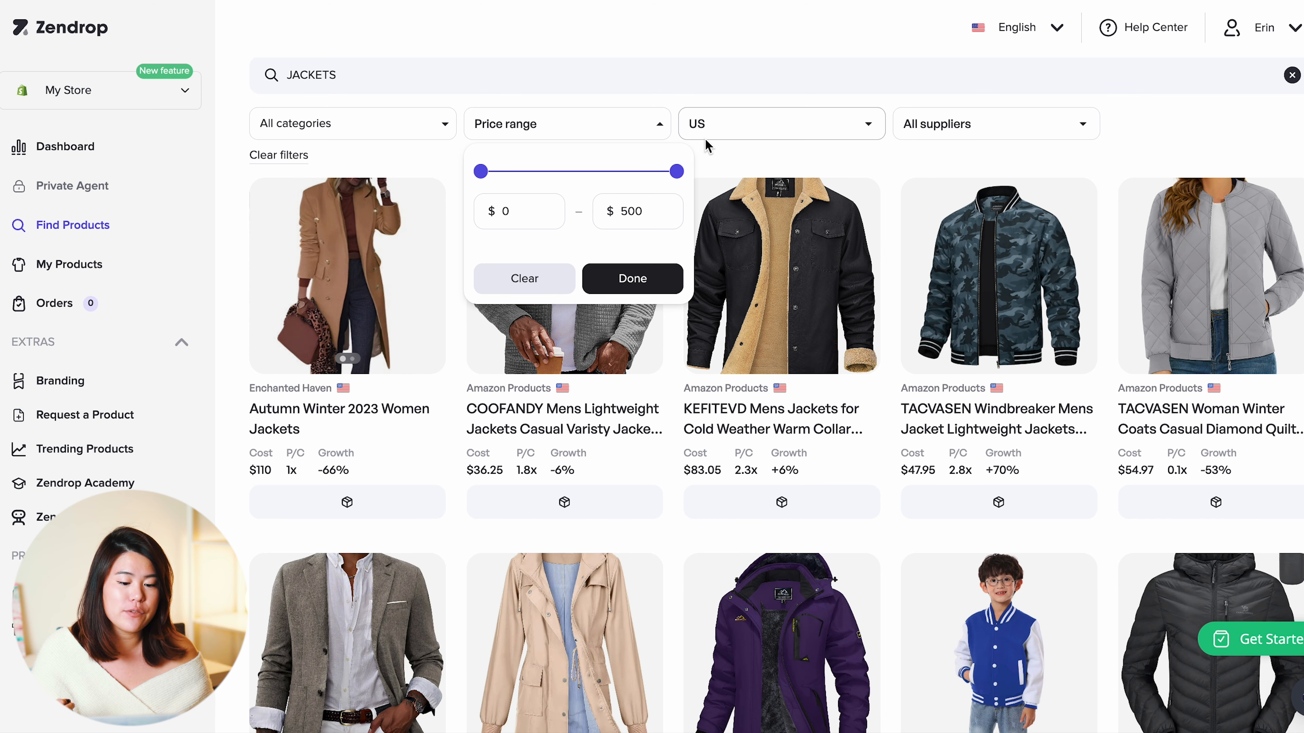
Open the YEXPINE Cropped Tweed Blazer from the jacket results and review its images, description, cost, variant and shipping details
scroll(971, 251, "down", 5)
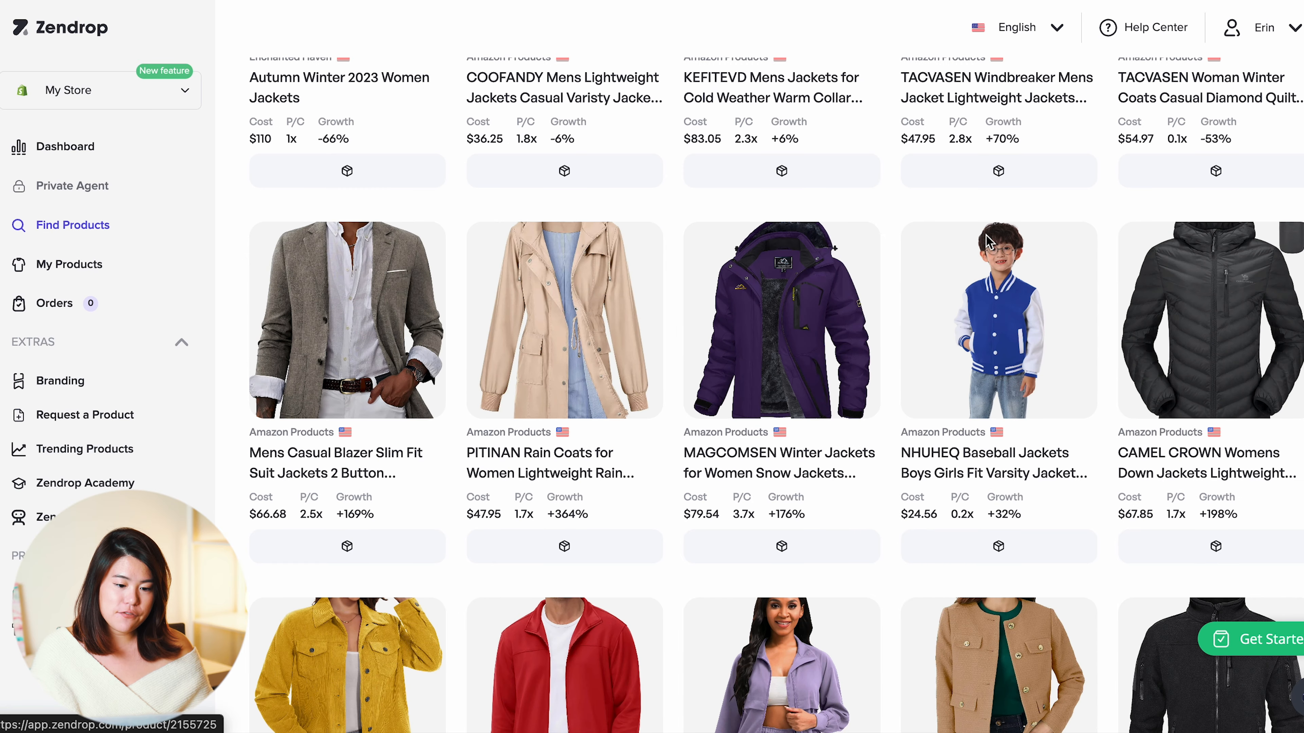
scroll(984, 579, "down", 4)
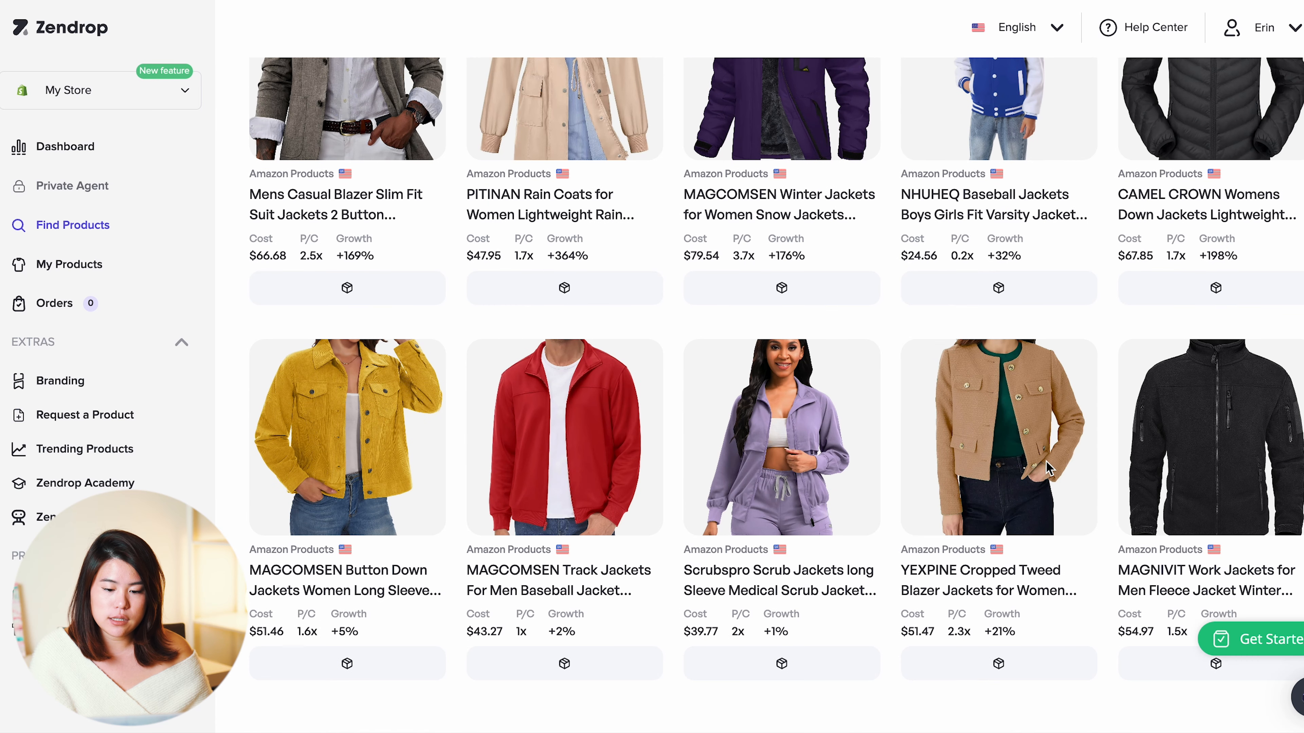
left_click(1014, 529)
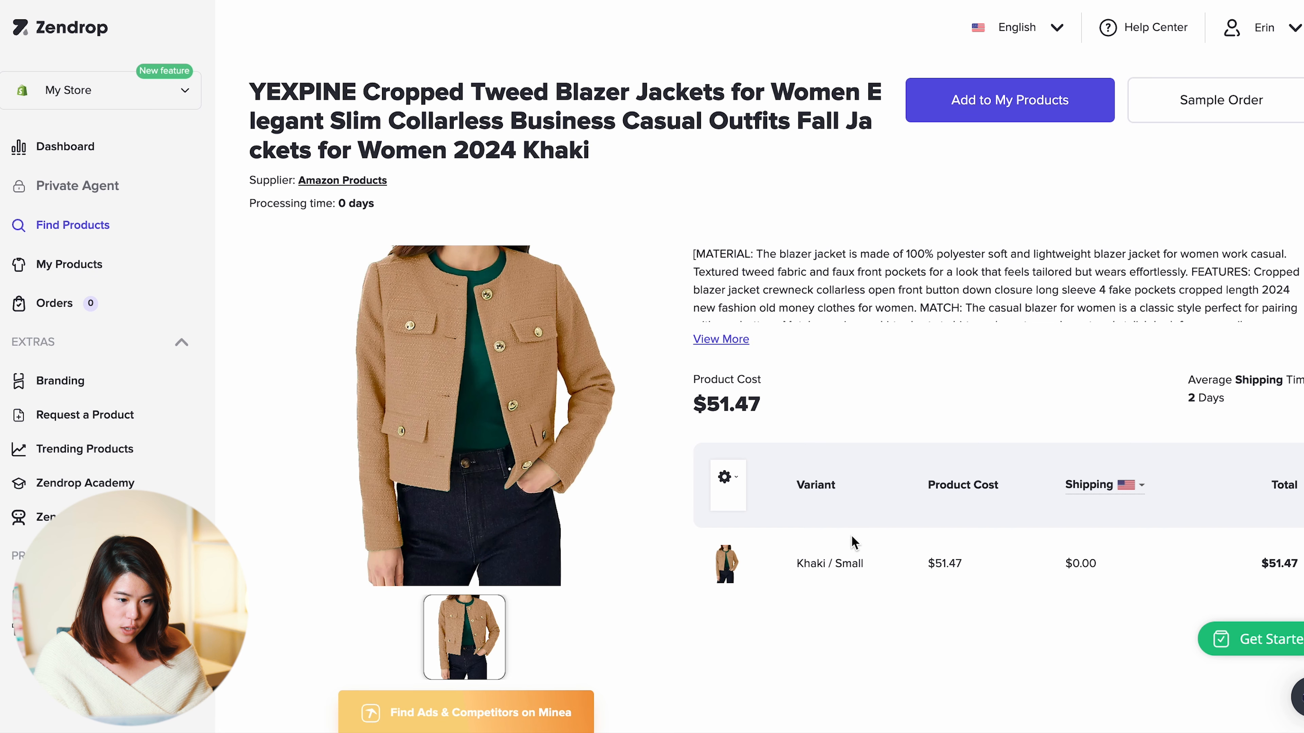
scroll(770, 370, "down", 1)
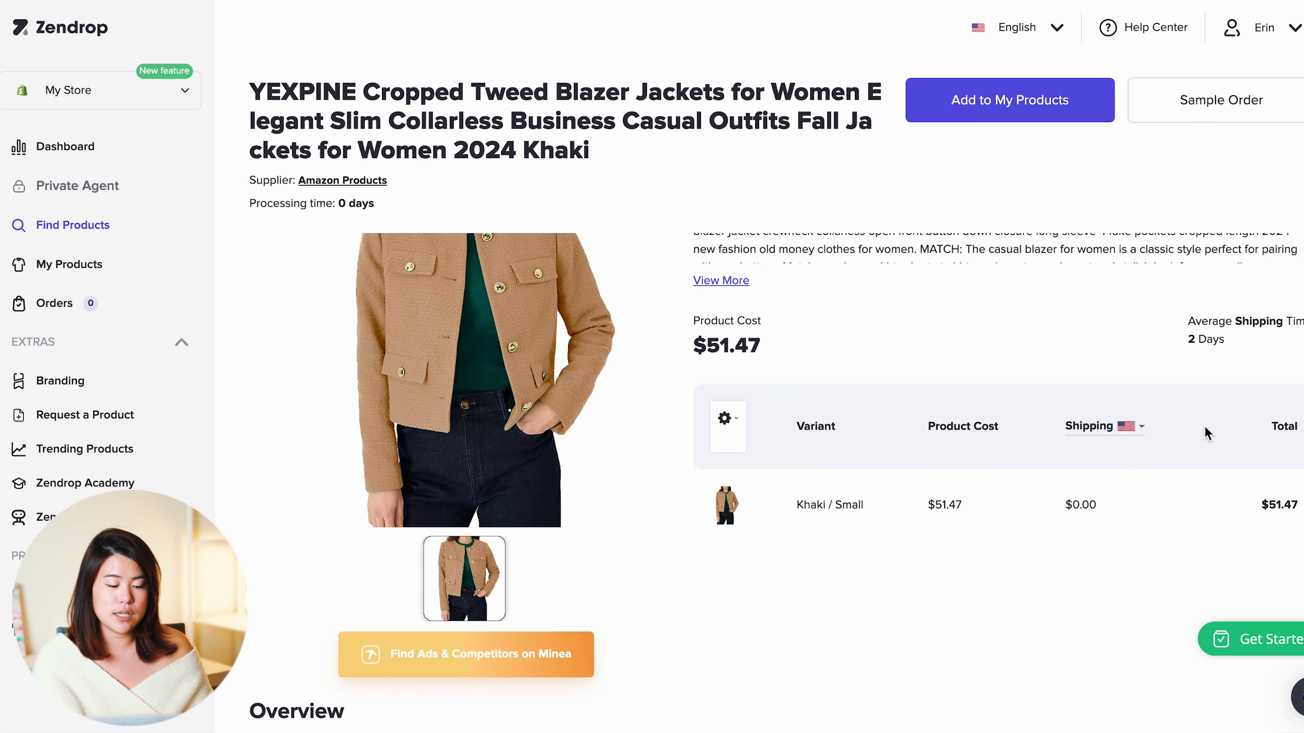
scroll(836, 651, "up", 2)
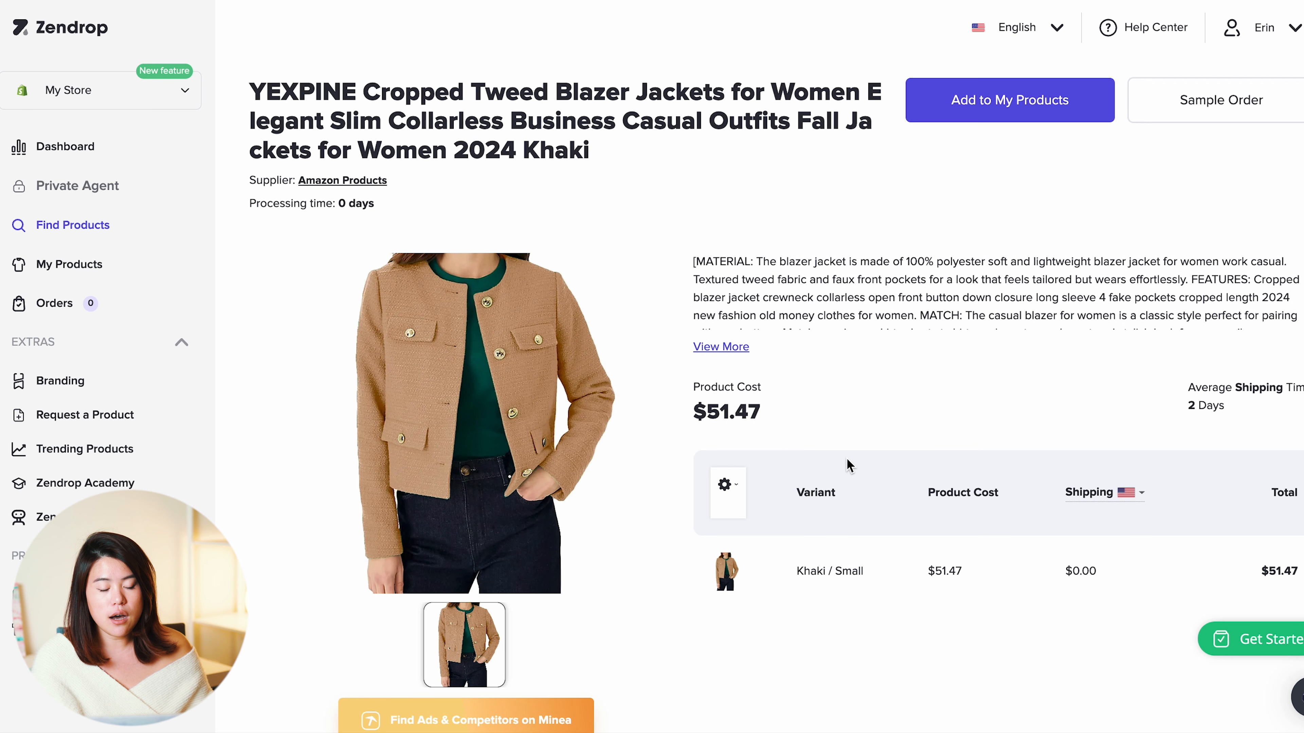
scroll(783, 495, "up", 1)
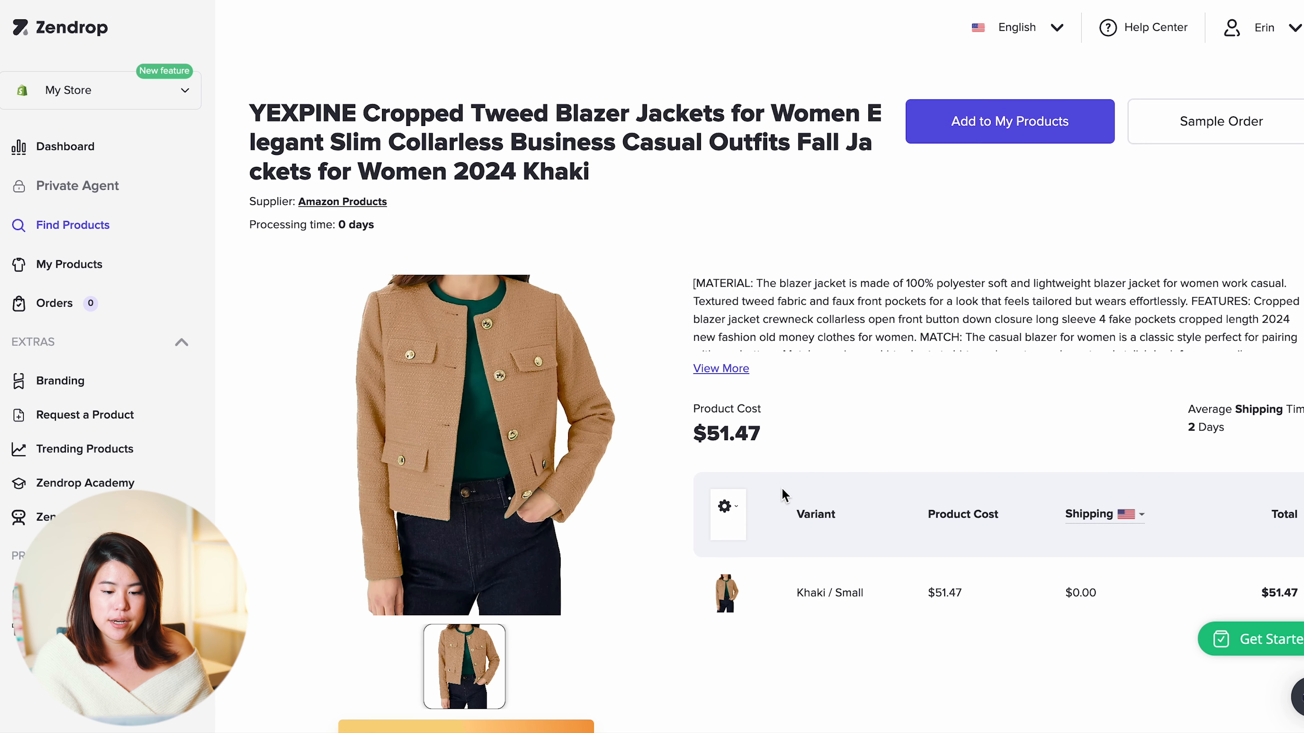
scroll(783, 495, "down", 3)
scroll(780, 495, "down", 2)
scroll(780, 495, "up", 1)
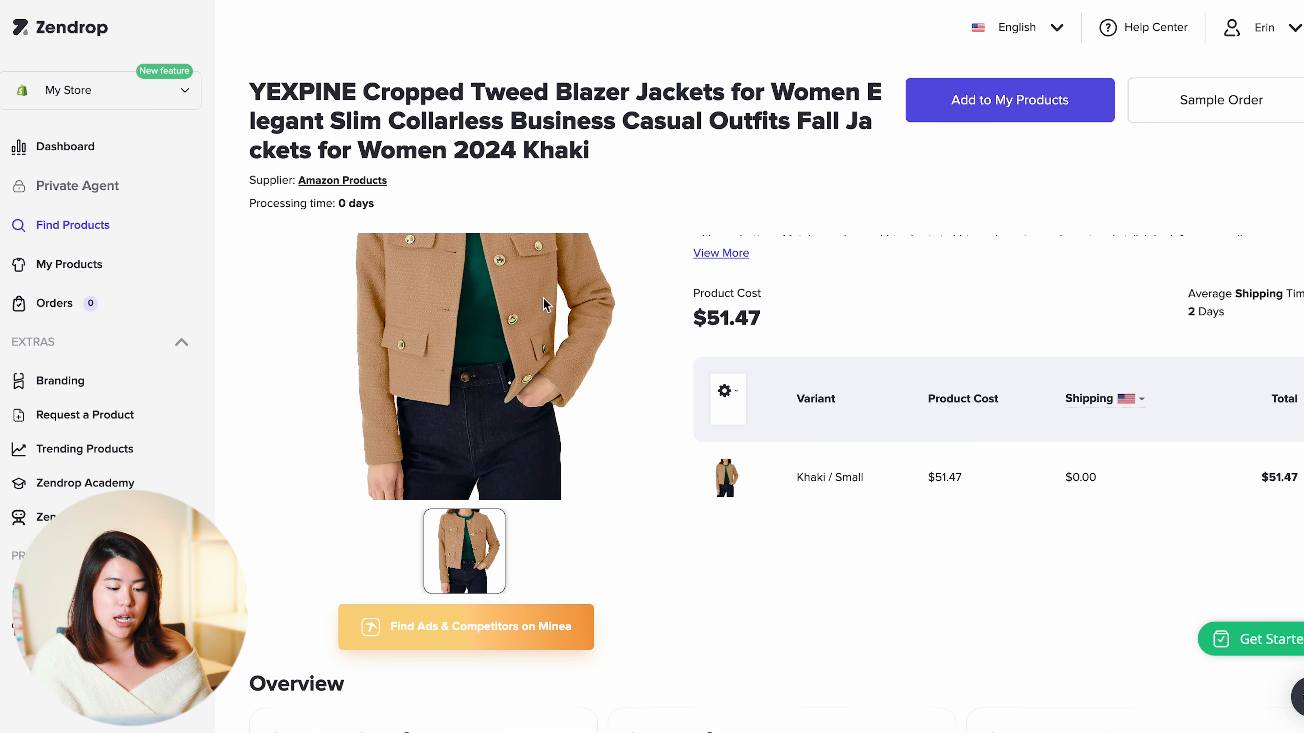
scroll(575, 392, "up", 1)
scroll(575, 391, "up", 1)
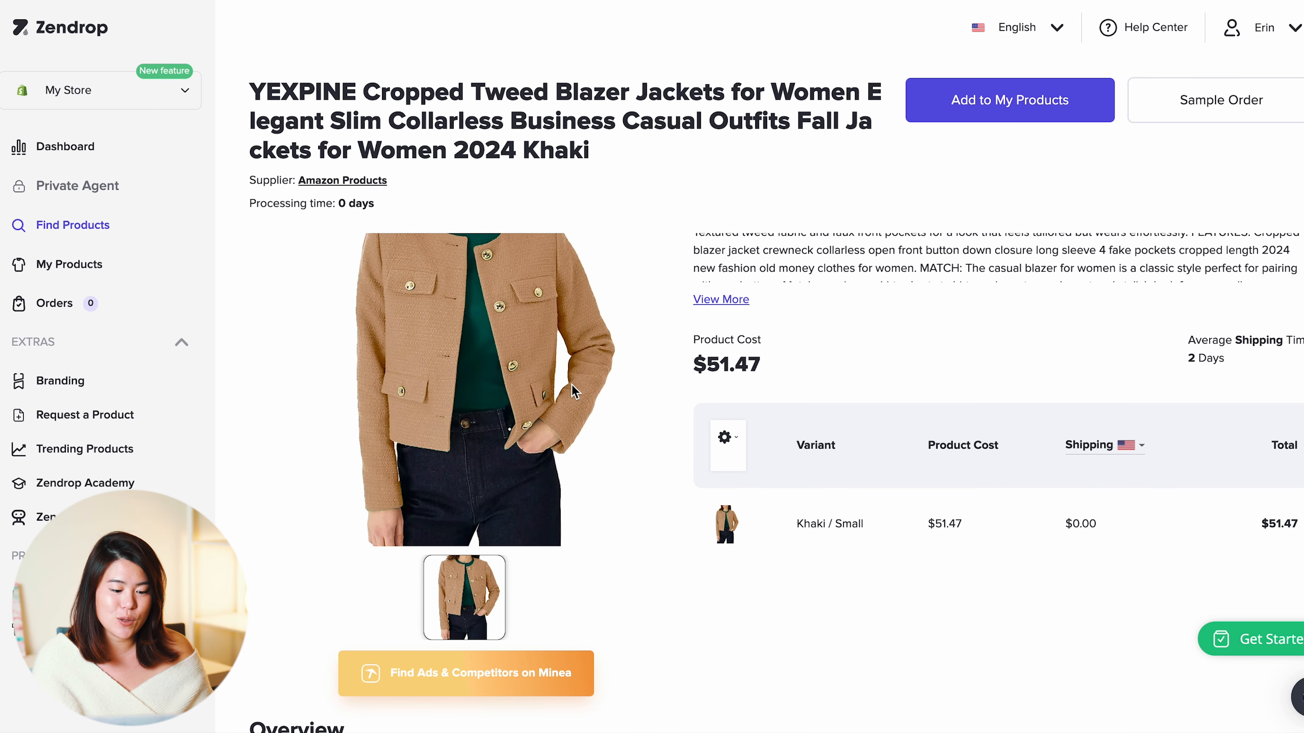
scroll(911, 552, "down", 1)
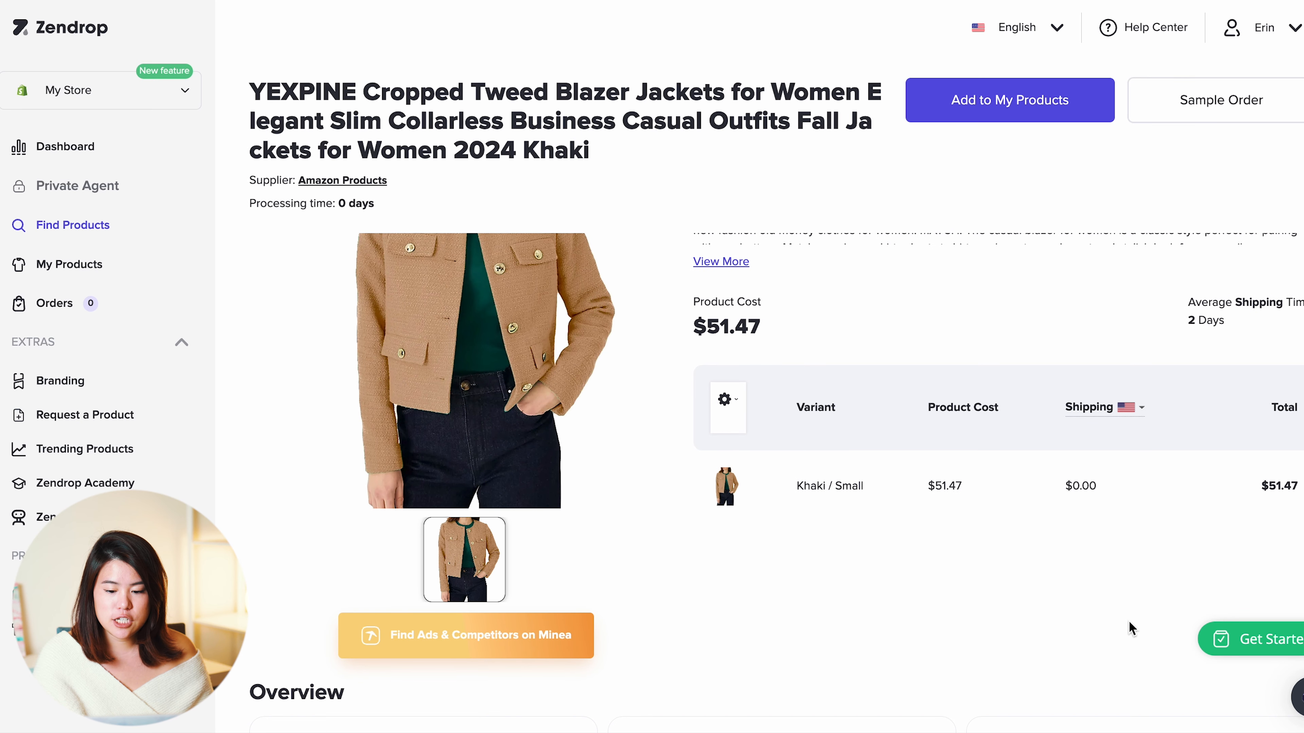
Add the YEXPINE tweed blazer to My Products and publish it to the store with its listing details unedited
scroll(1234, 582, "up", 3)
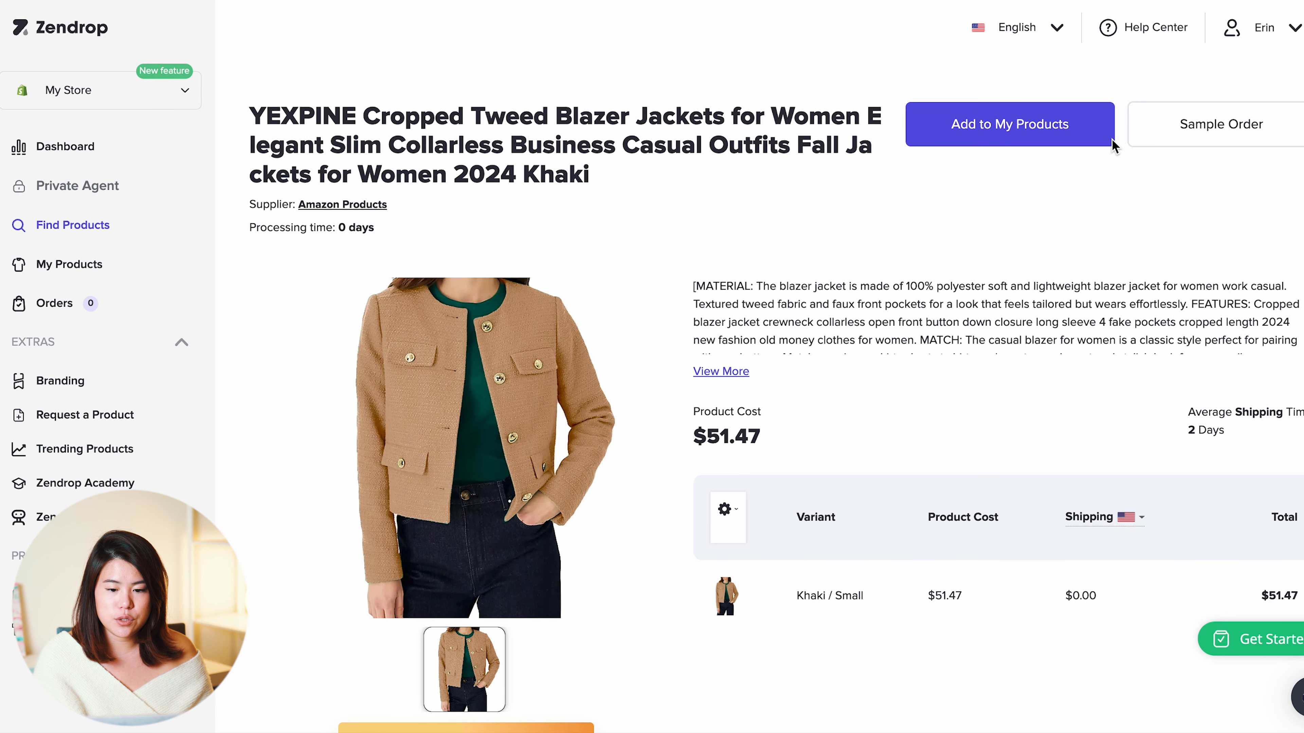
left_click(1033, 121)
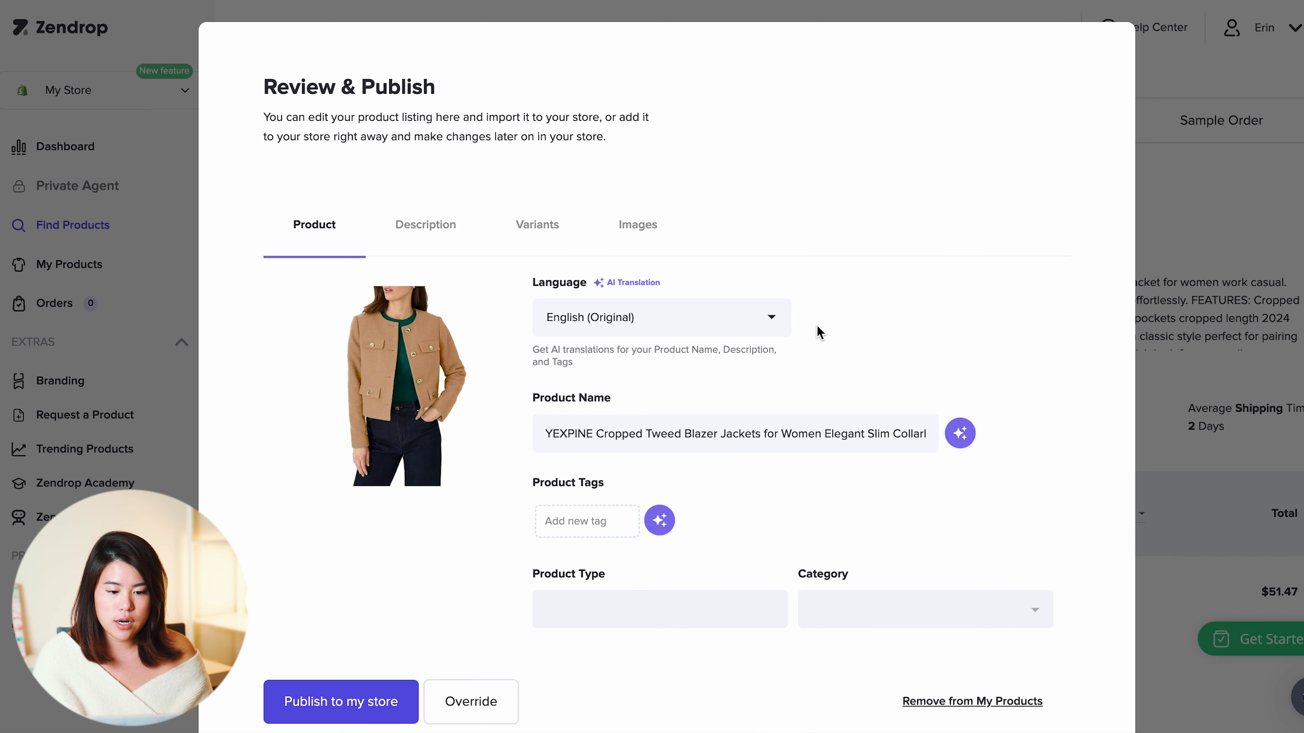
scroll(821, 330, "down", 2)
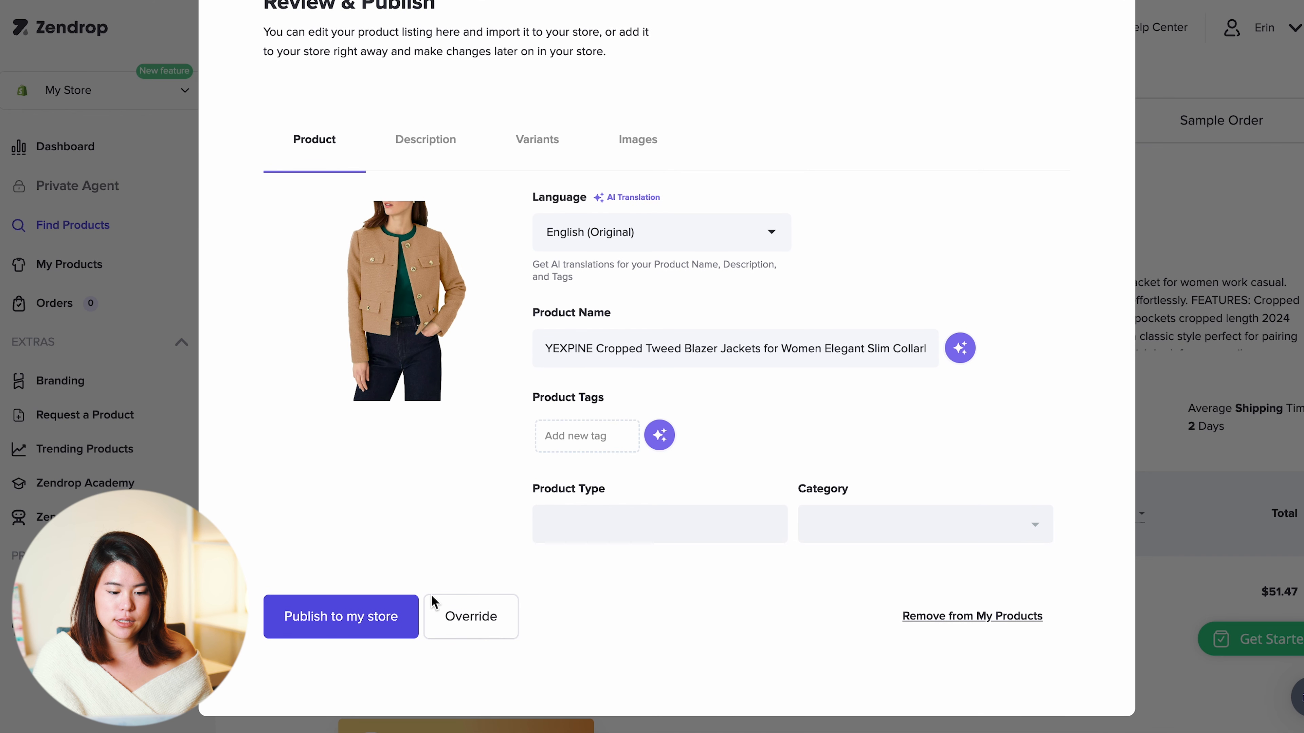
left_click(386, 617)
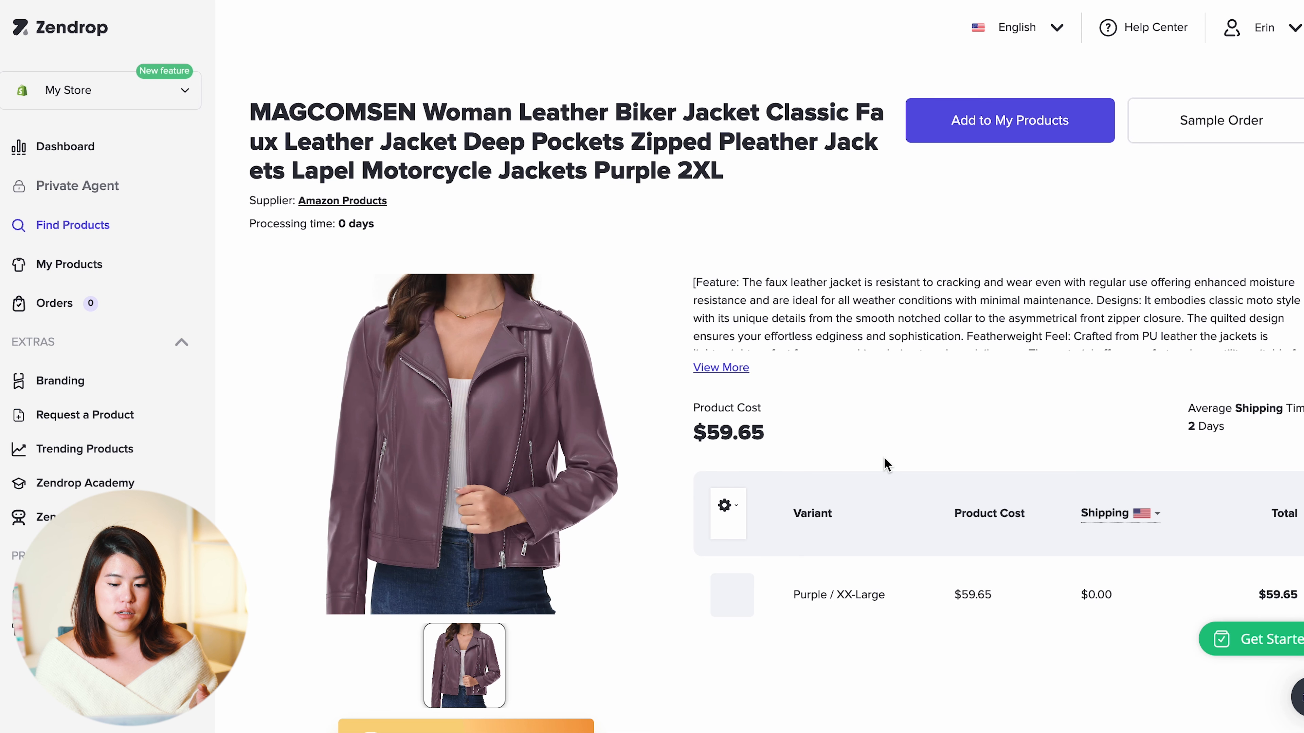
Add the purple MAGCOMSEN faux leather biker jacket to My Products and generate a product name for it with AI
left_click(1011, 120)
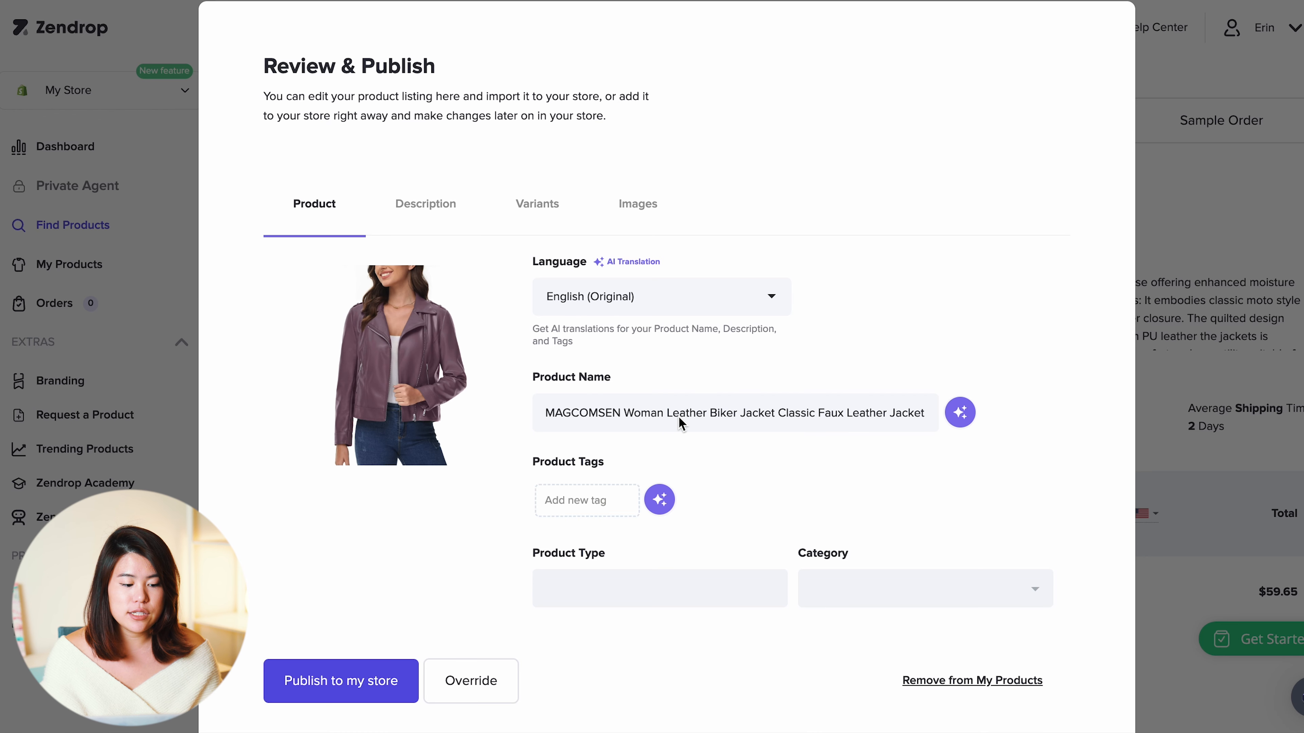
scroll(680, 424, "down", 1)
scroll(680, 424, "down", 1)
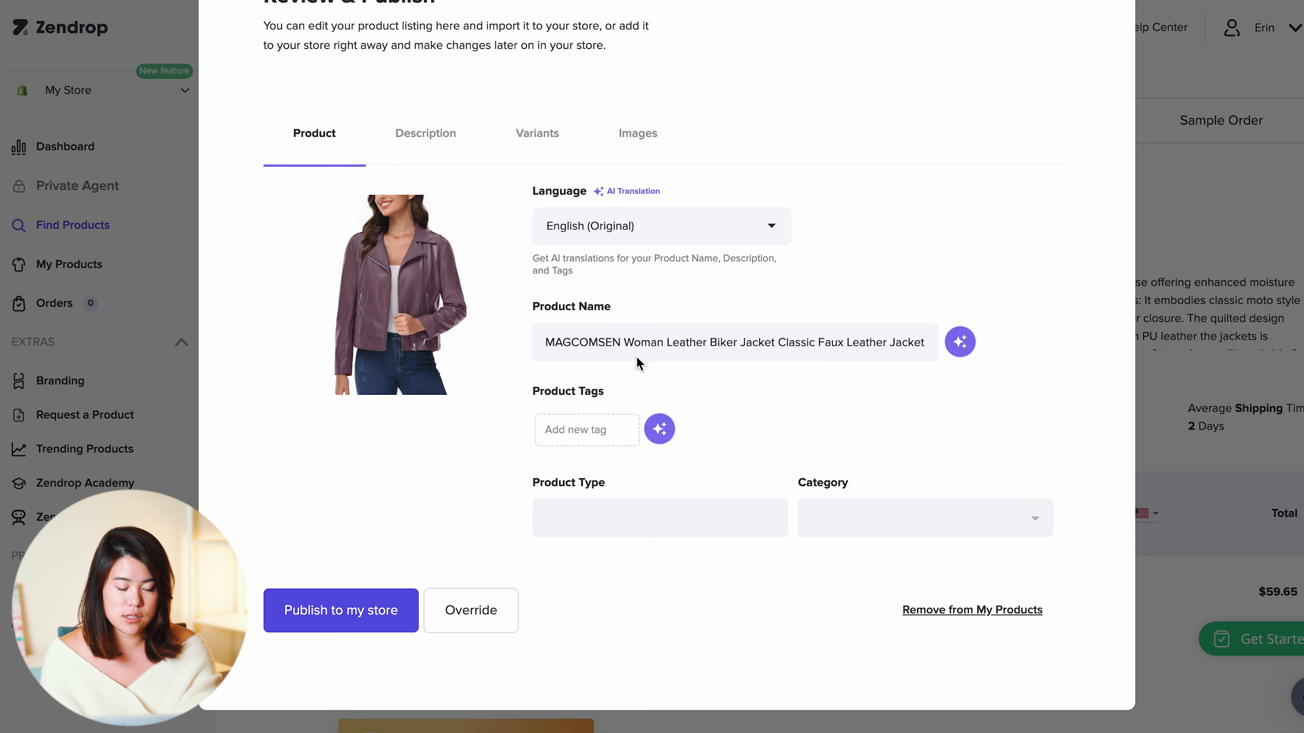
left_click(762, 345)
left_click(960, 343)
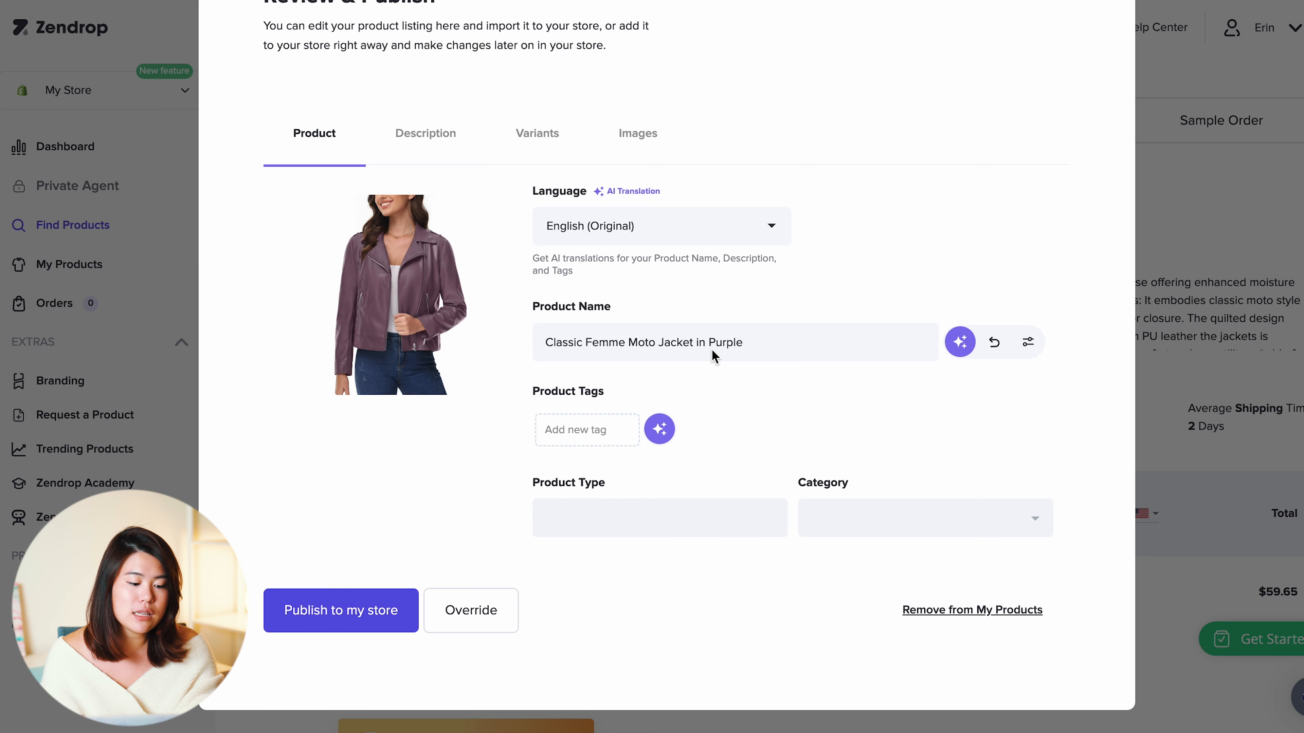
Replace the product name with "PURPLE LEATHER JACKET" and have the AI generate another name
left_click(706, 343)
left_click_drag(772, 342, 458, 343)
type("PURPLE LEATHER JACKET")
left_click(961, 354)
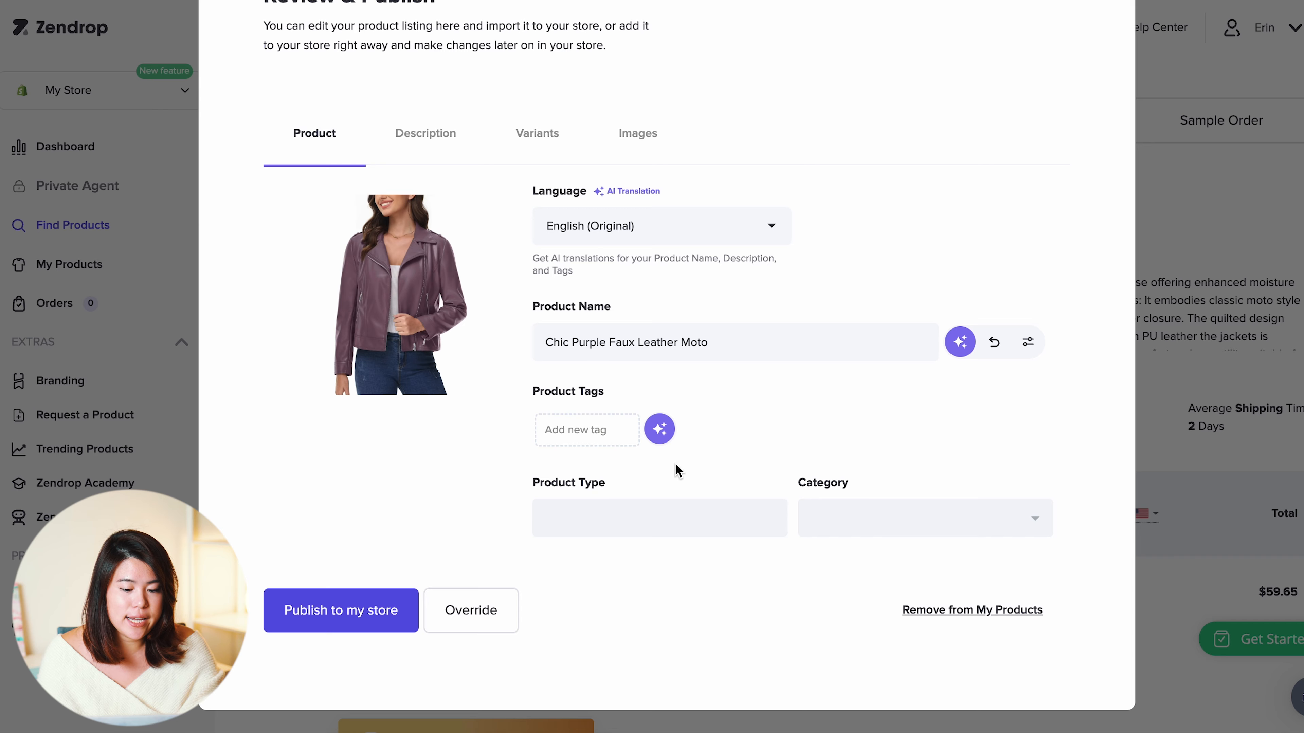
Add the product tags "WINTER", "WOMENS OUTERWEAR" and "LEATHER" to the purple jacket listing
left_click(593, 436)
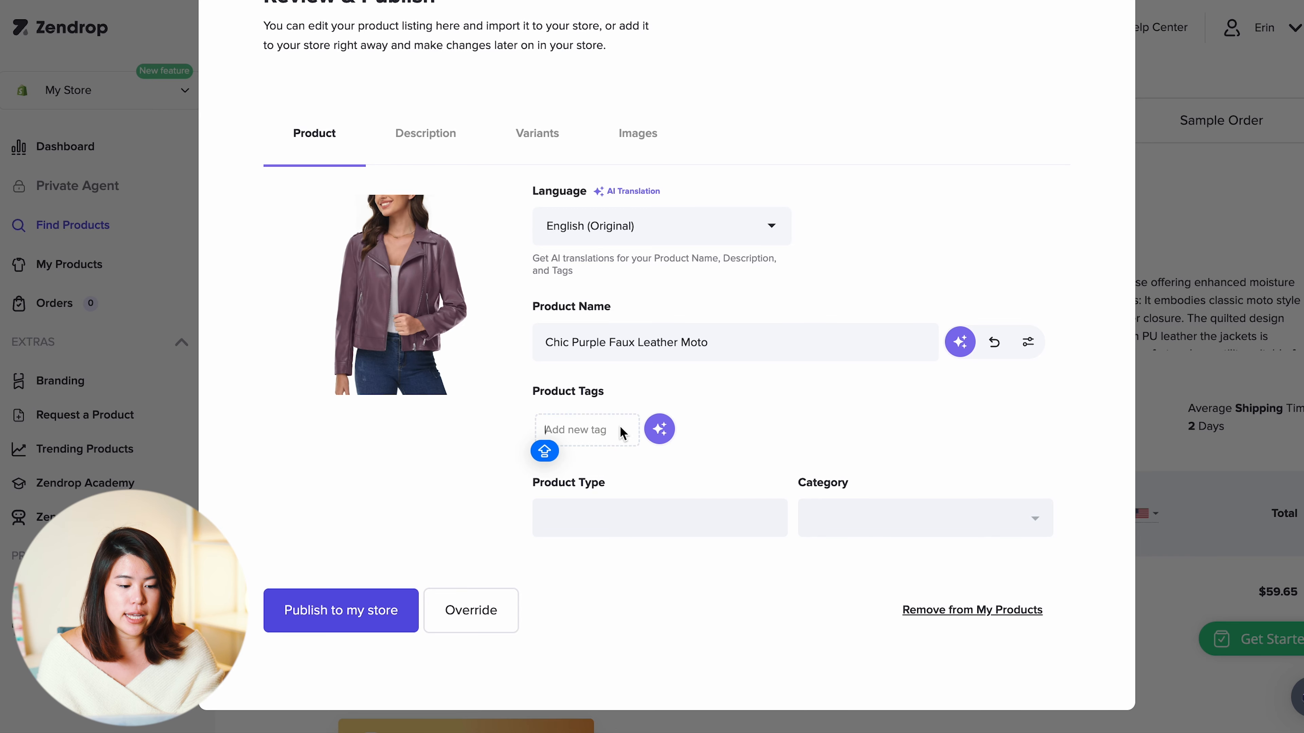
type("WINTER")
key("Return")
type("WO")
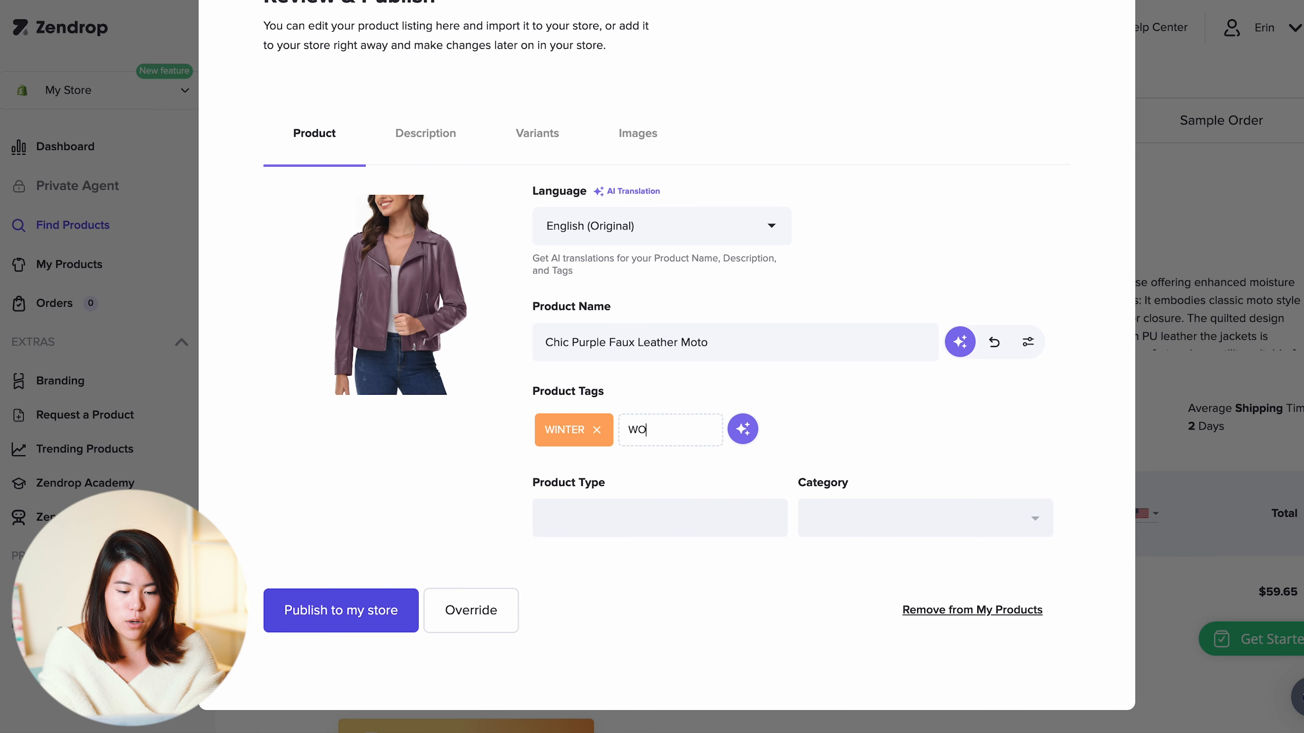
type("MENS OUTERWEAR")
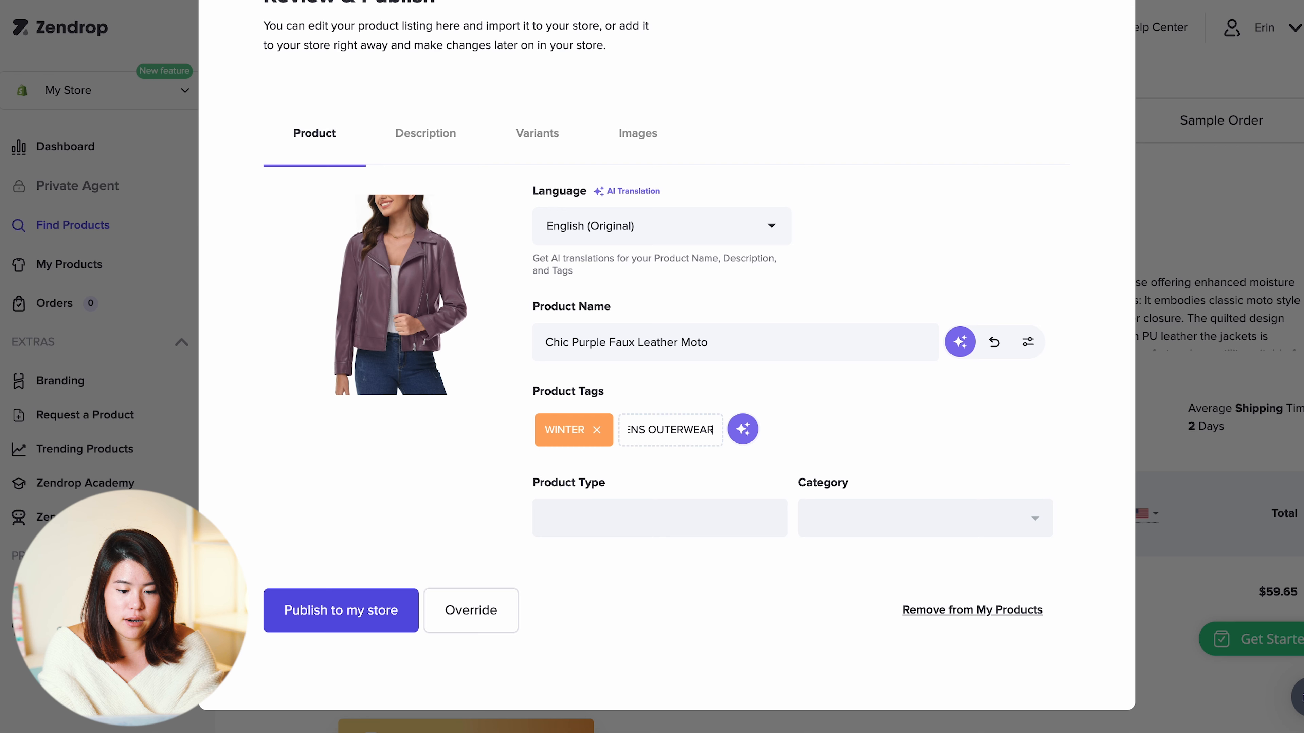
key("Return")
type("LEATHER")
key("Return")
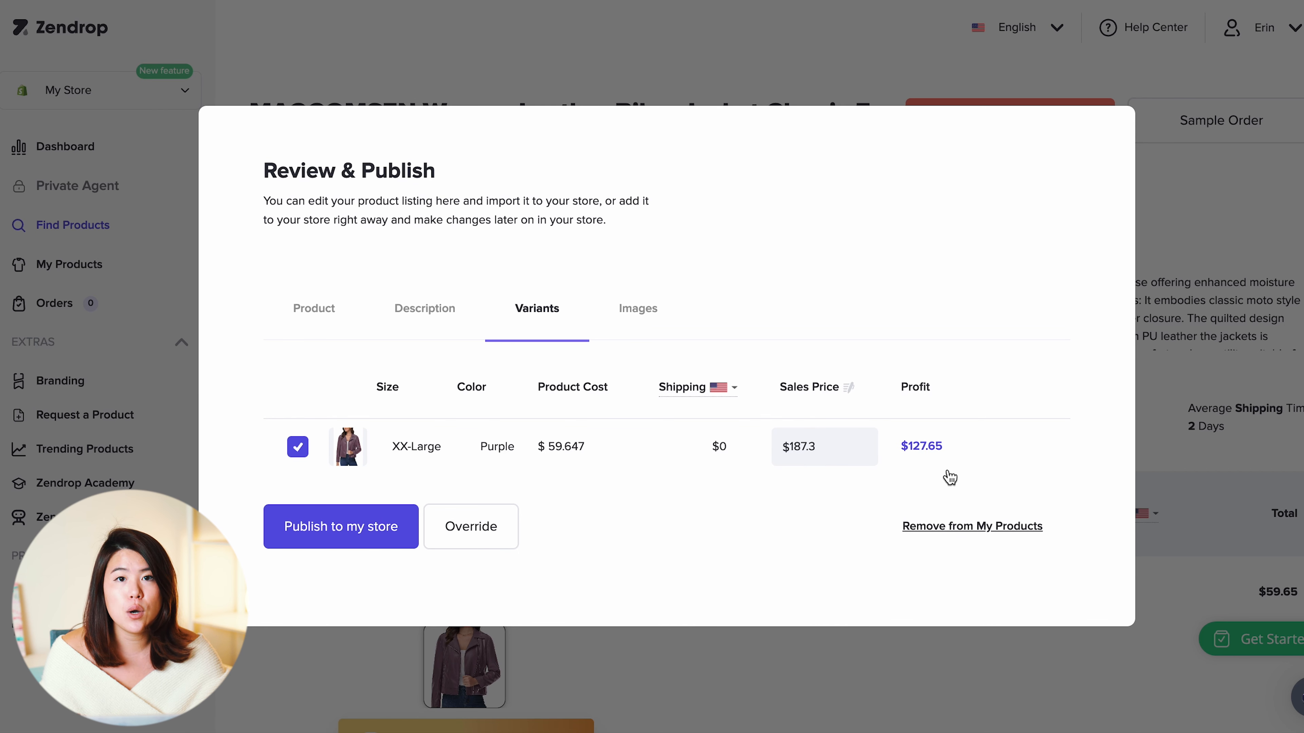
Check the purple jacket's listing images and publish the product to the store
left_click(637, 309)
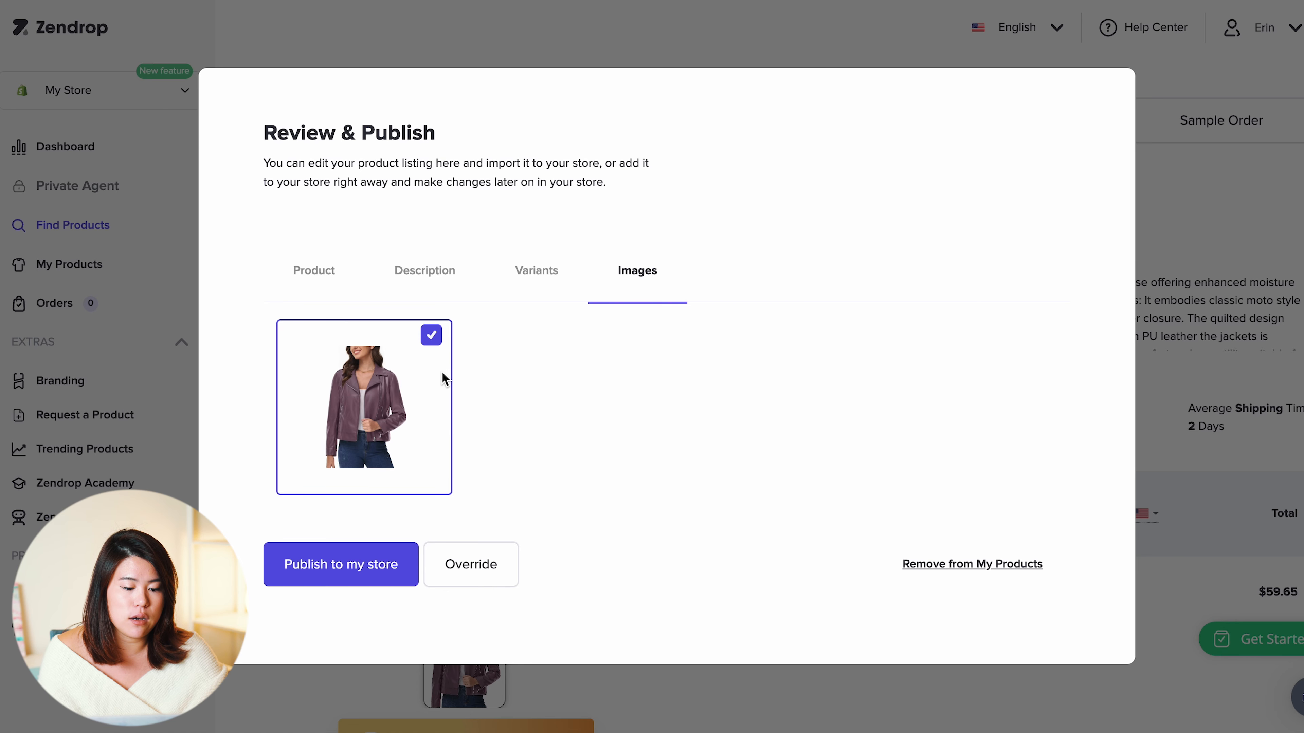
left_click(341, 564)
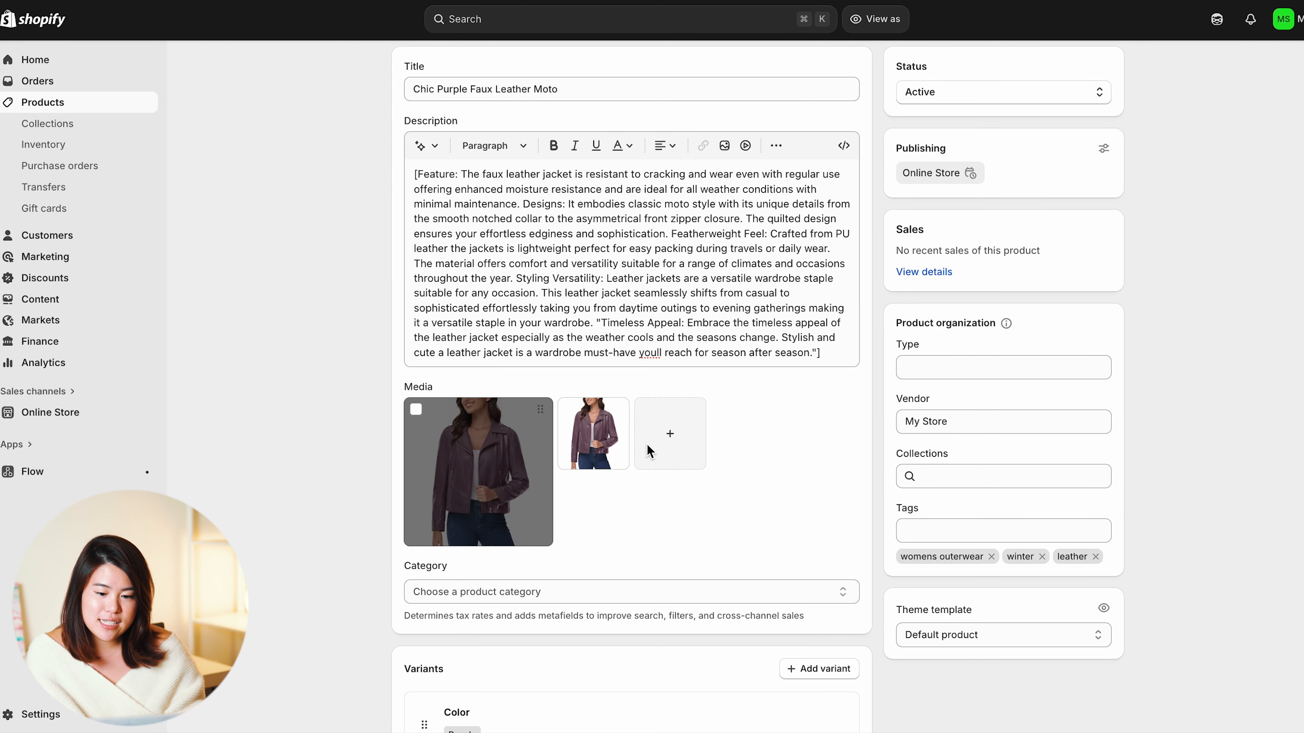
Review the imported purple leather jacket in the Shopify admin, as well as the product list and the YEXPINE blazer's details
scroll(405, 493, "down", 1)
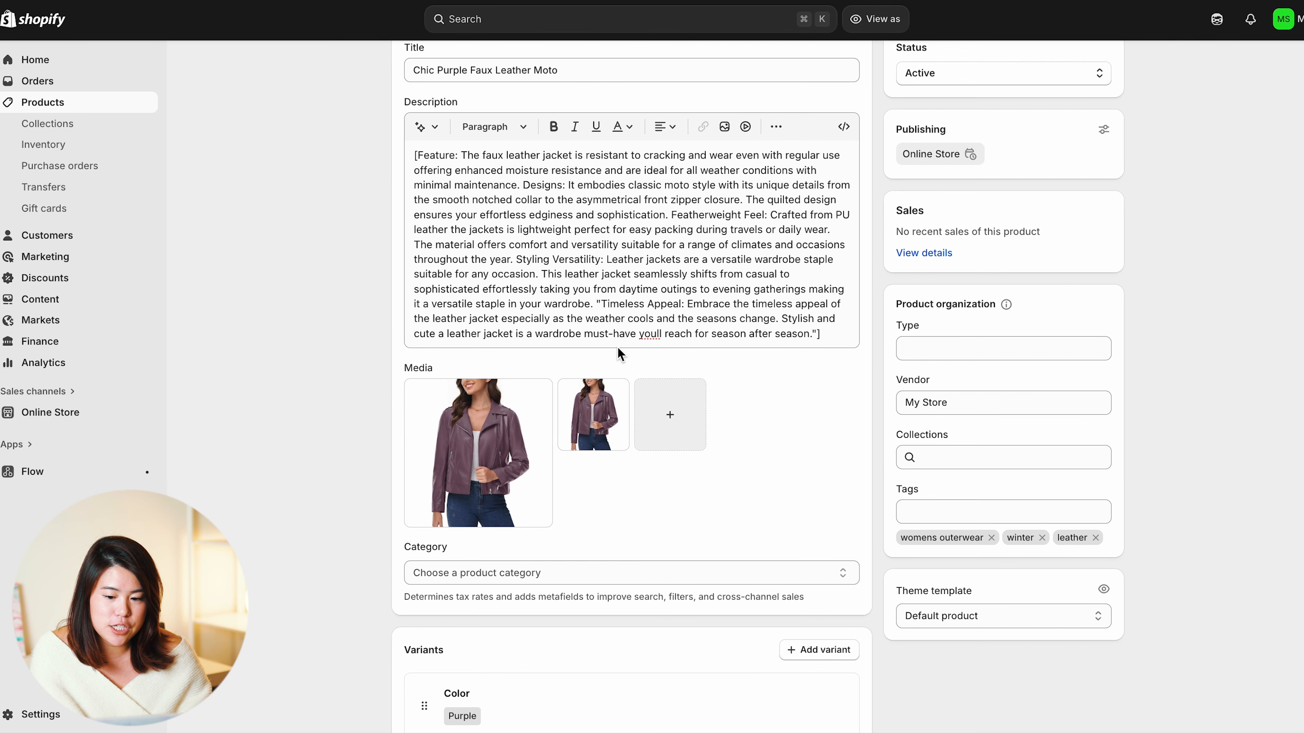
scroll(407, 494, "down", 3)
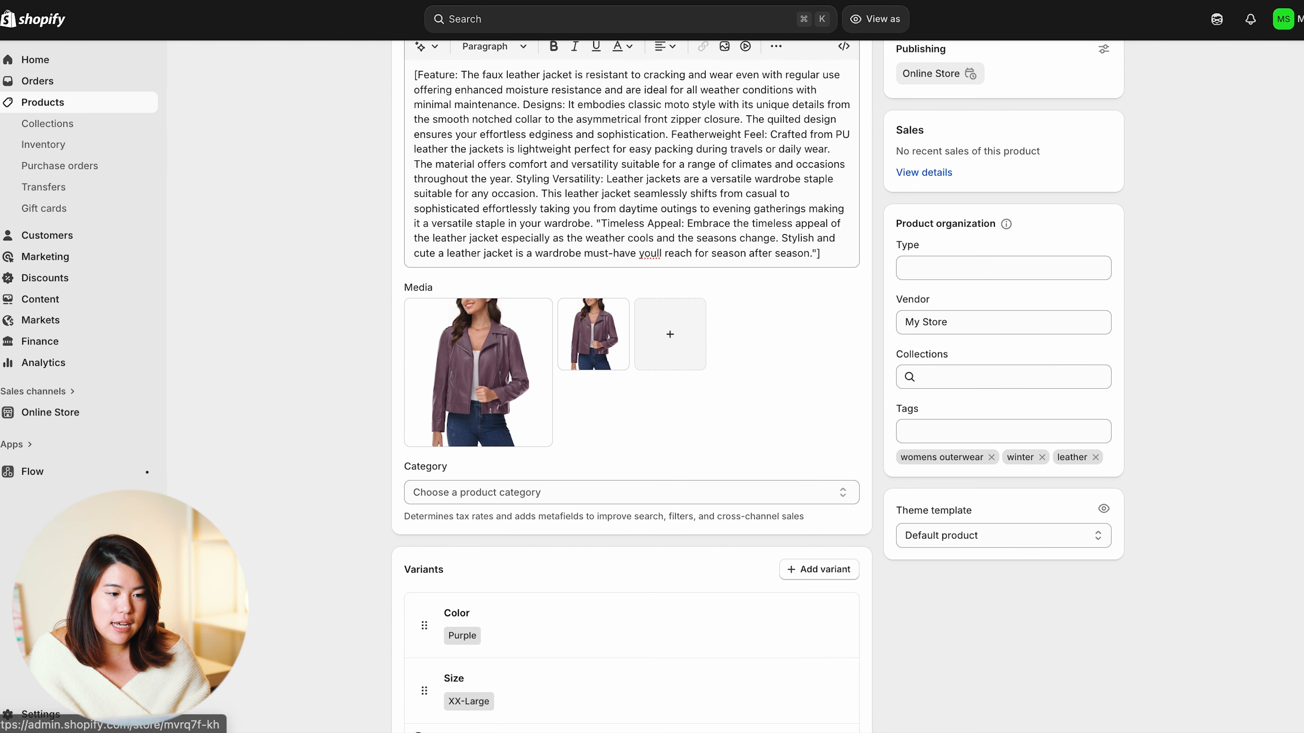
left_click(43, 102)
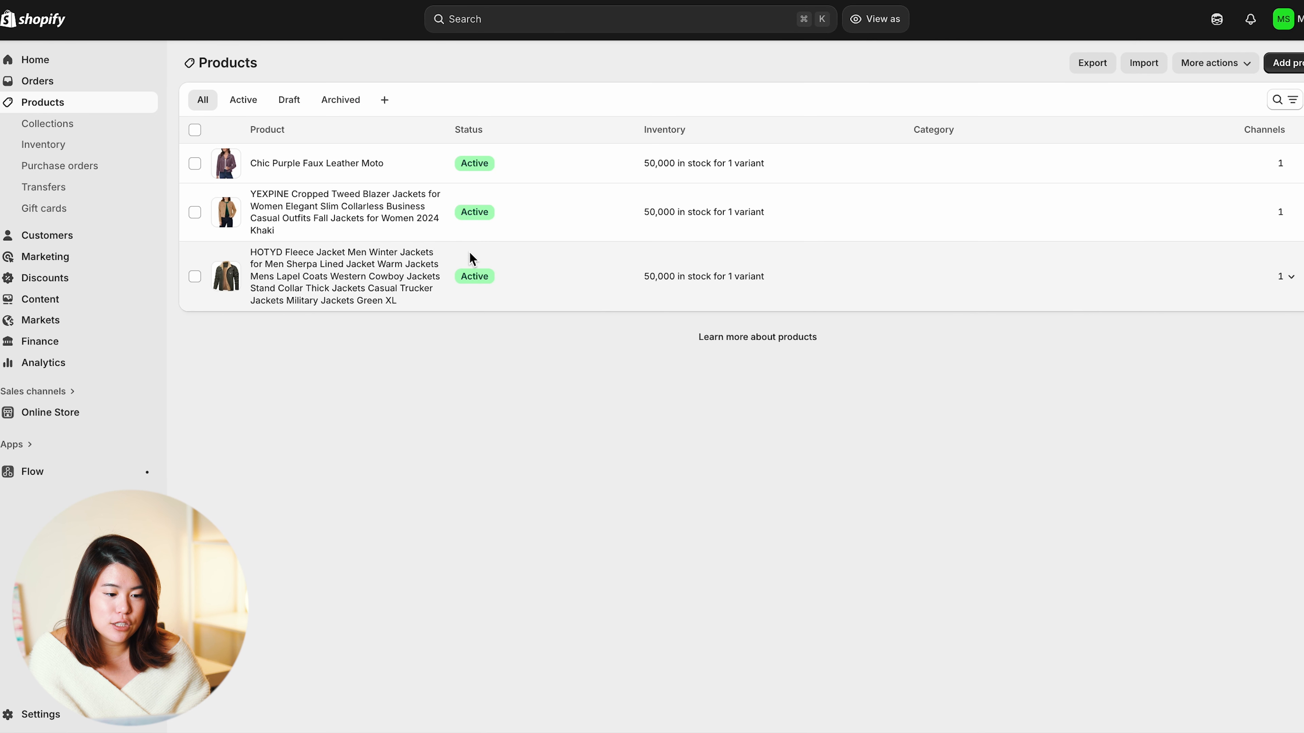
left_click(410, 212)
scroll(687, 324, "down", 4)
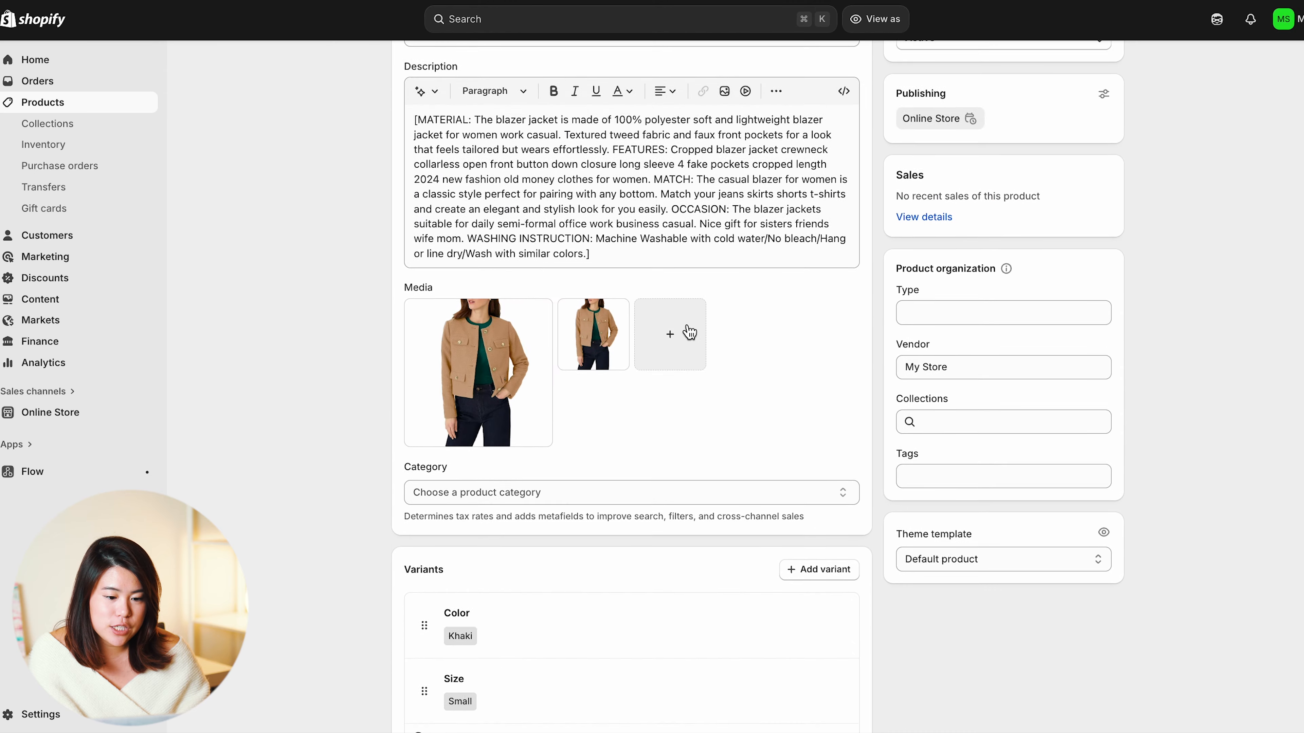
scroll(595, 321, "up", 4)
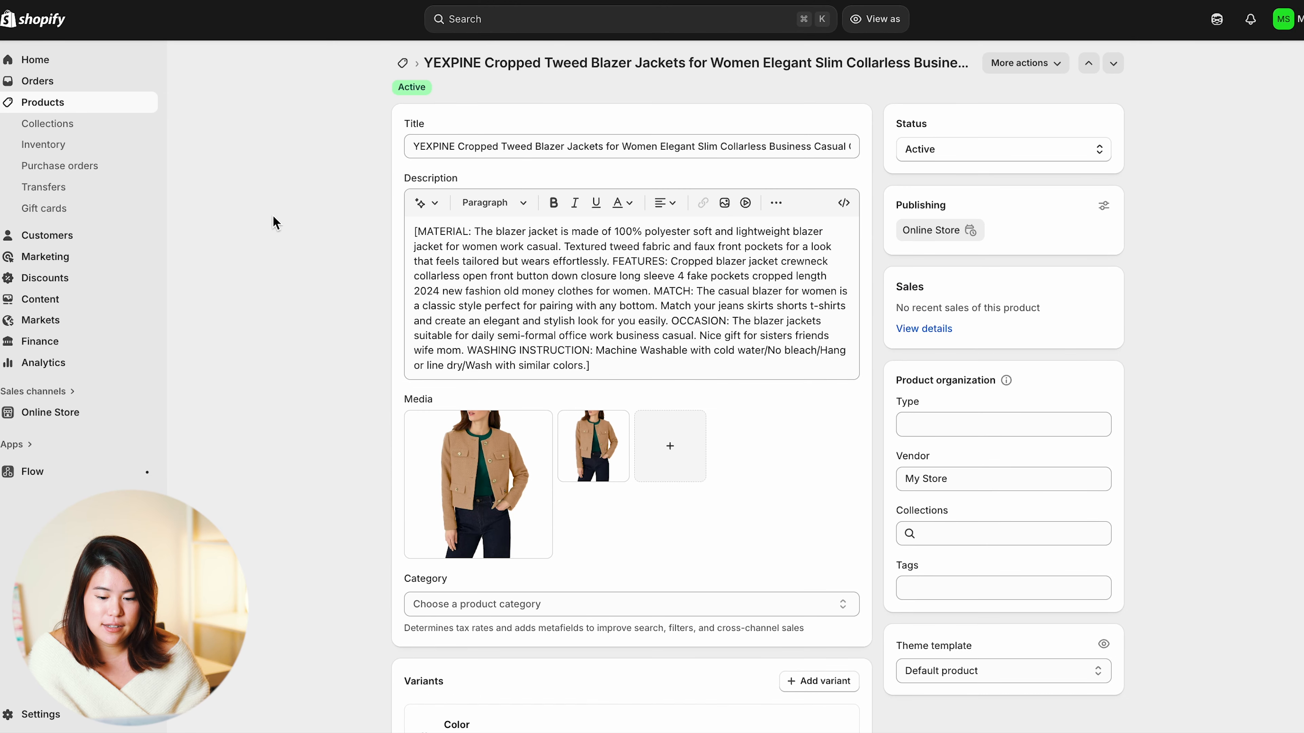